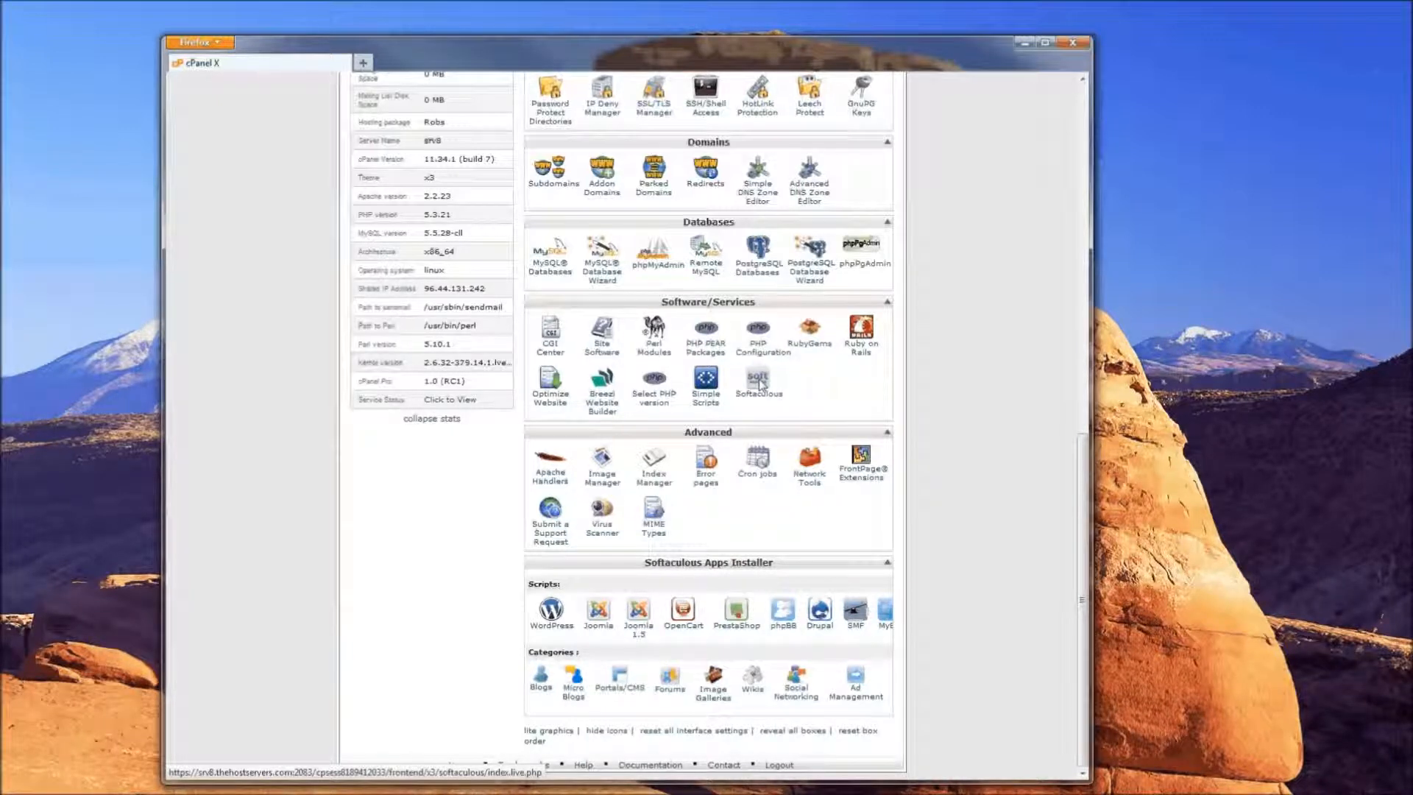
Launch Softaculous, expand Portals/CMS, choose Drupal and bring up its Install form (version 7.19)
left_click(759, 382)
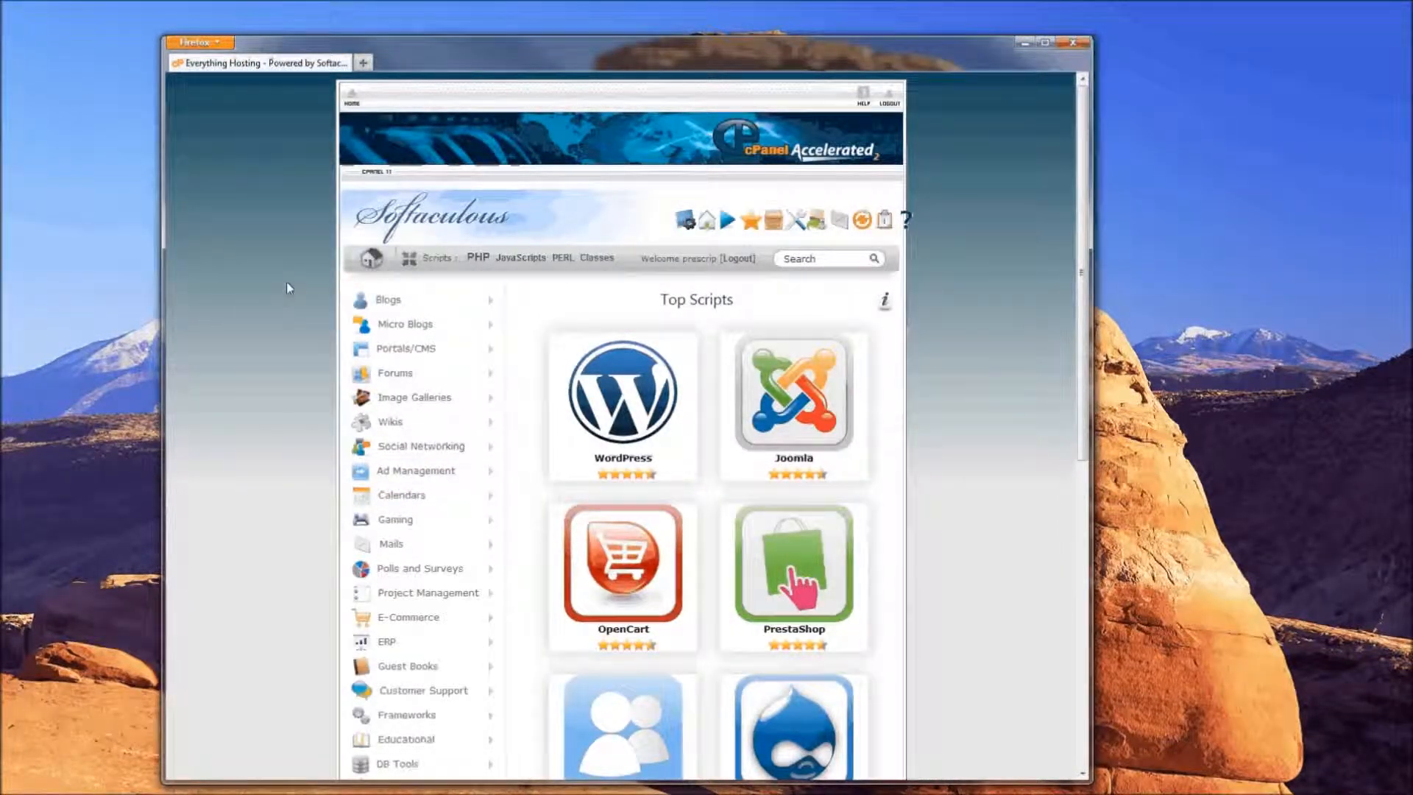
scroll(294, 302, "down", 2)
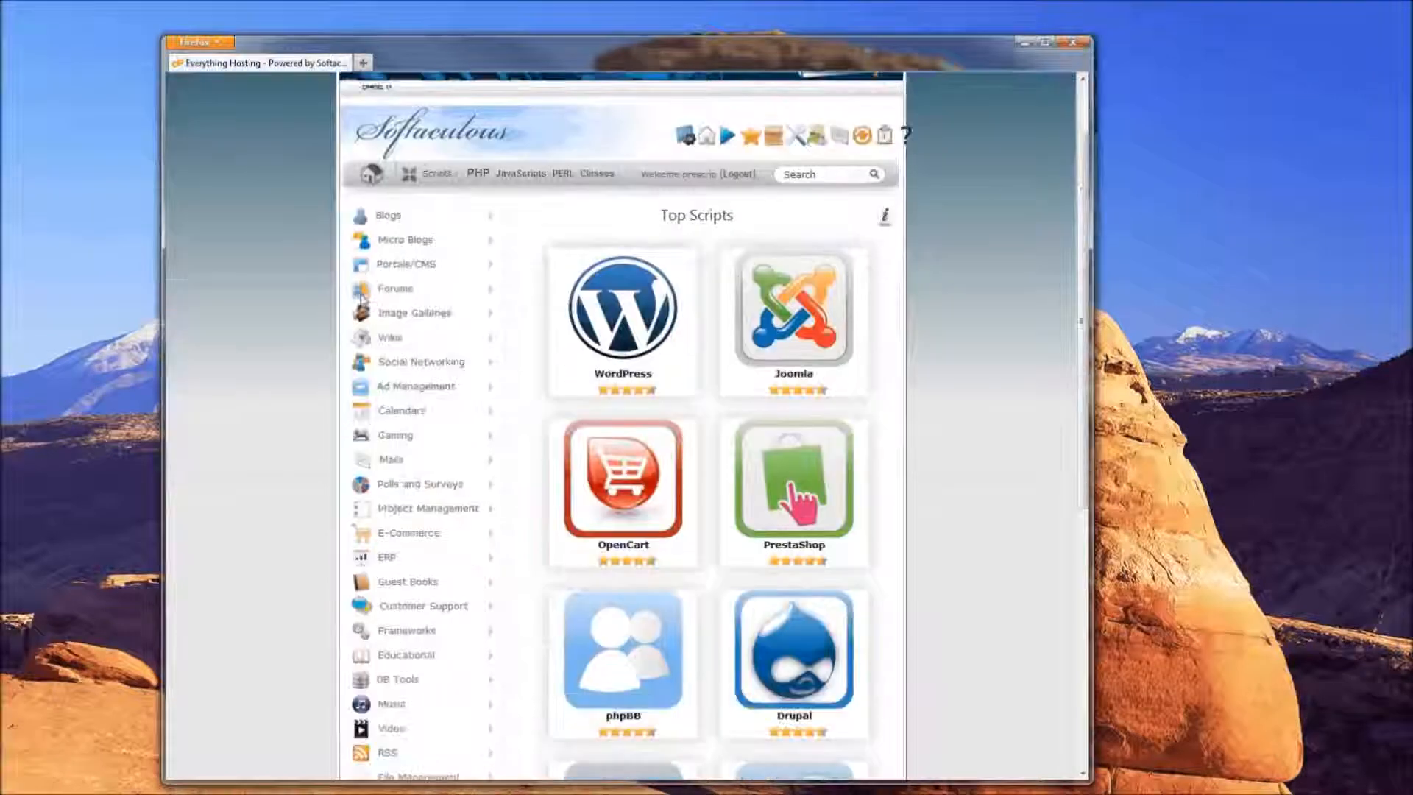
mouse_move(760, 637)
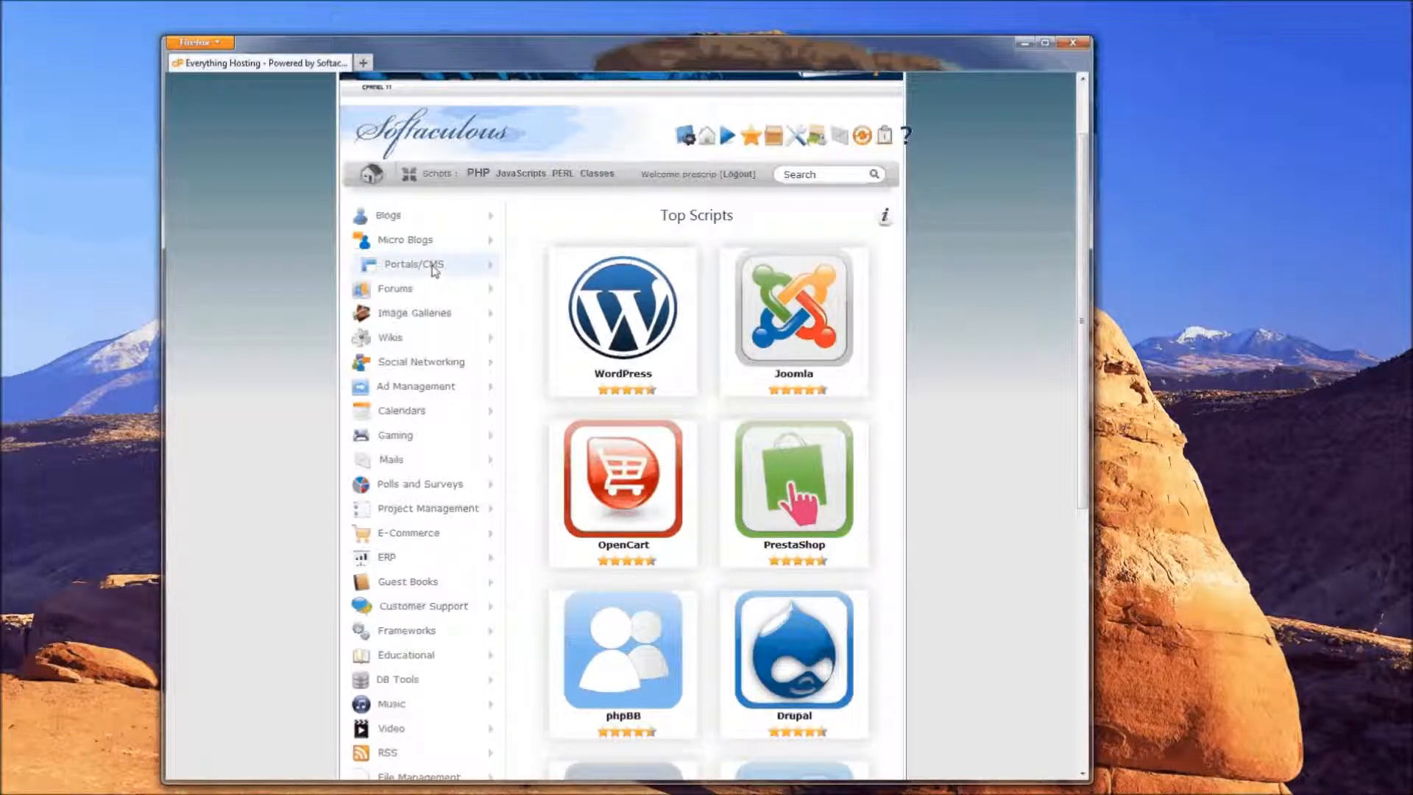
left_click(490, 264)
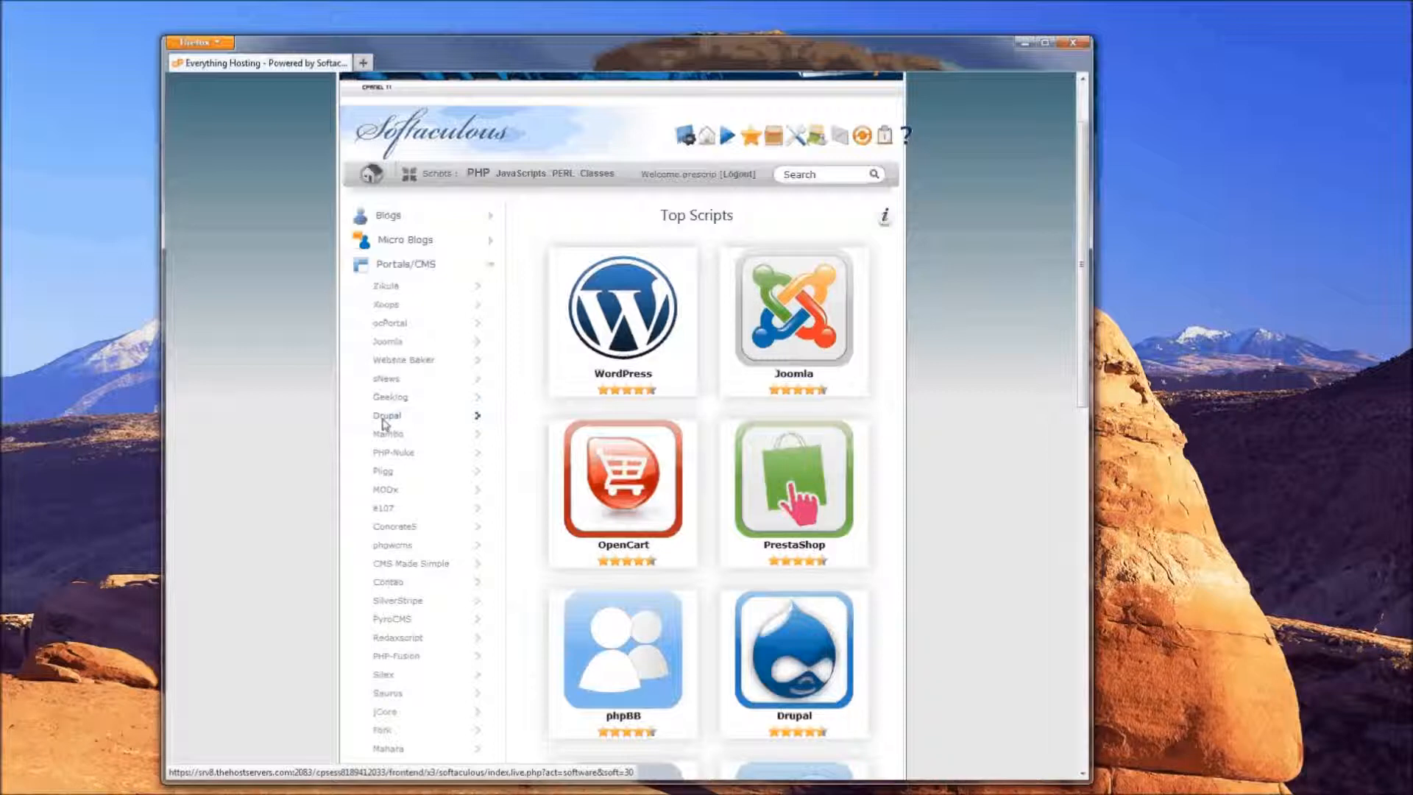
mouse_move(754, 696)
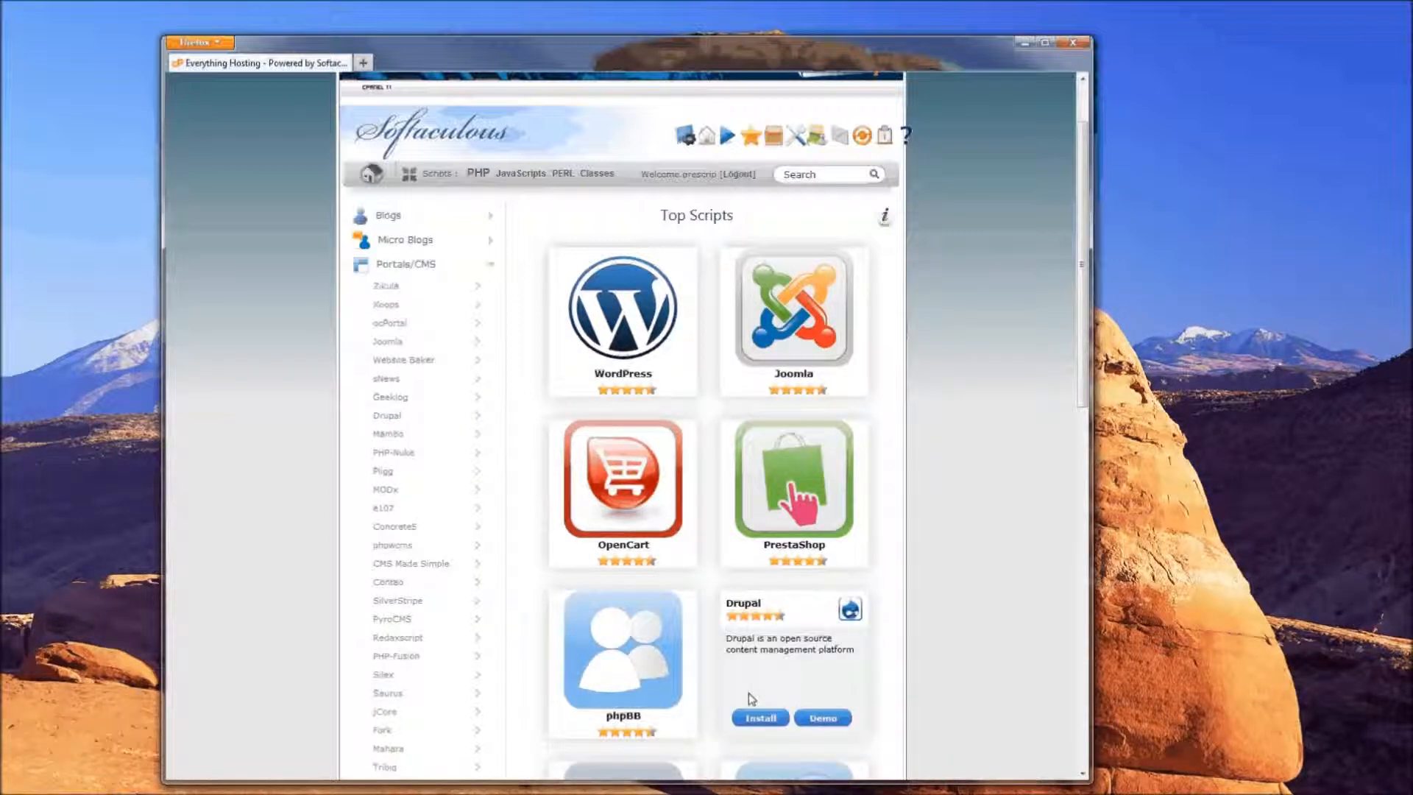
left_click(437, 420)
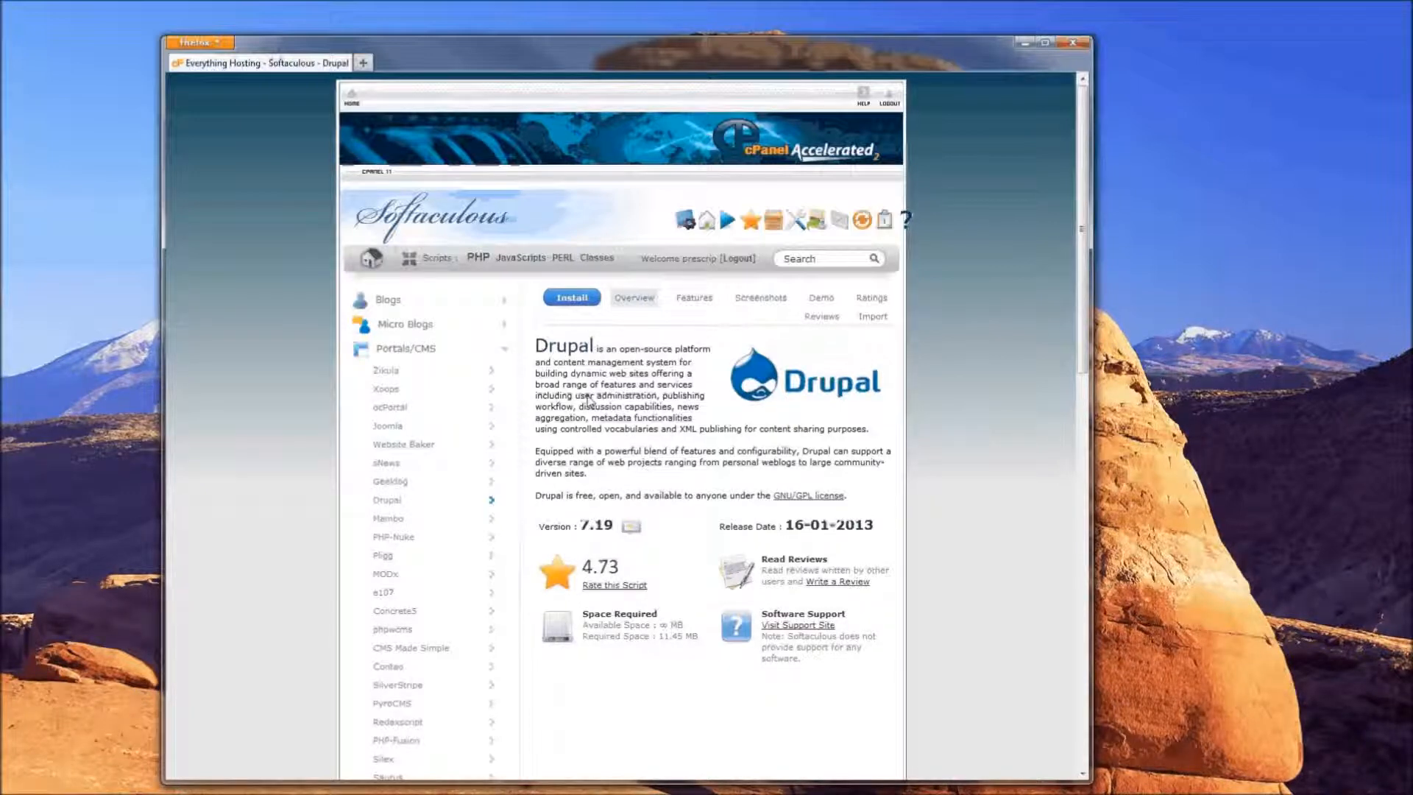
left_click(573, 302)
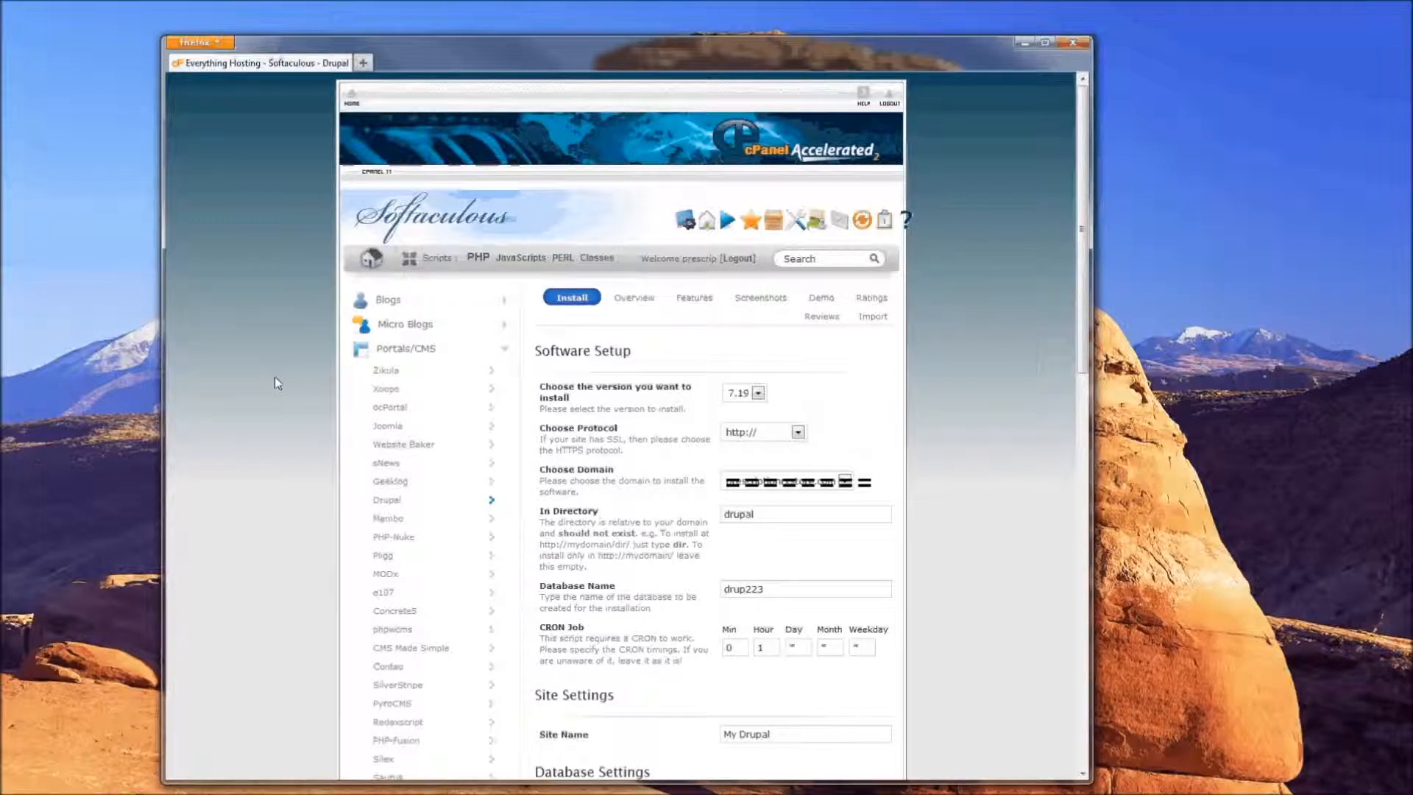
left_click_drag(525, 366, 651, 360)
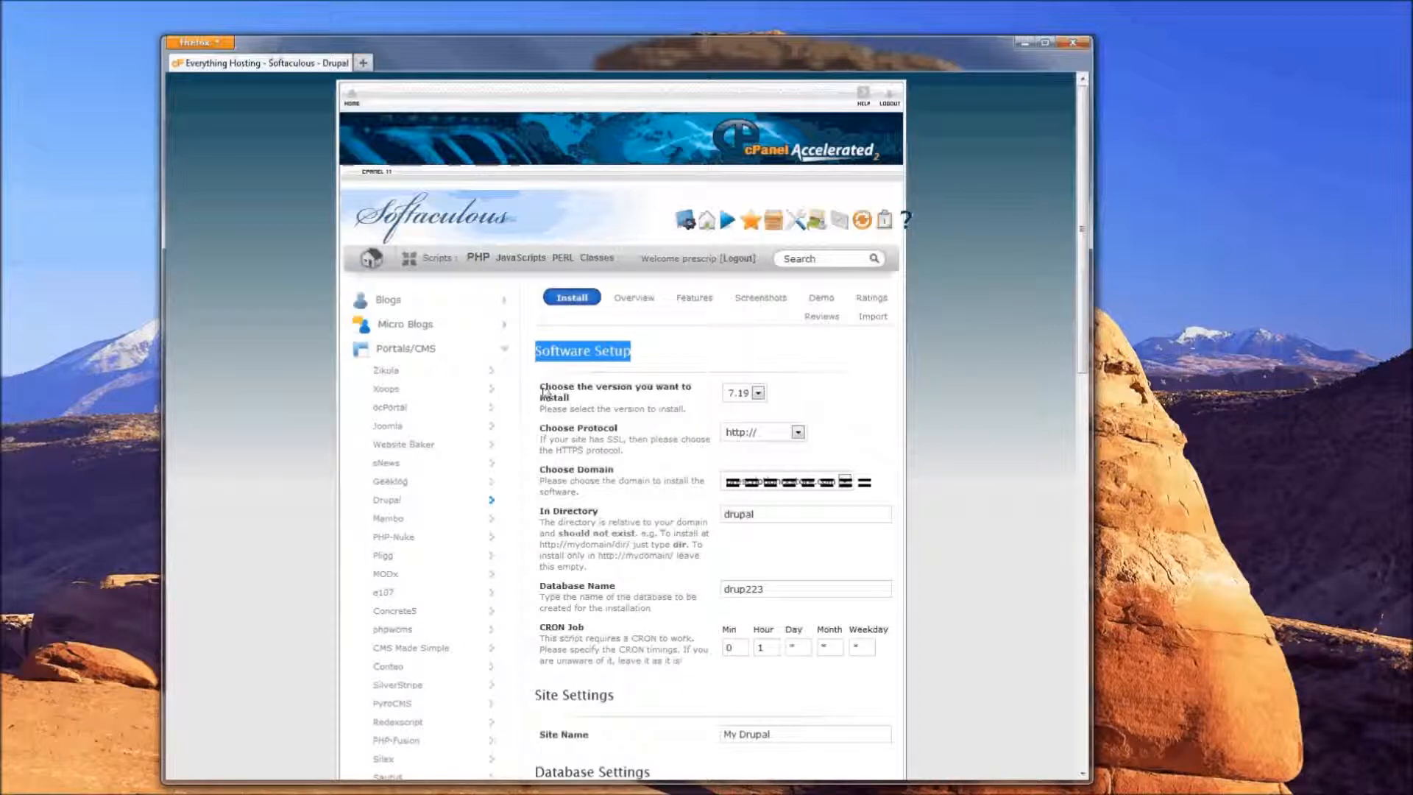
left_click_drag(540, 387, 589, 402)
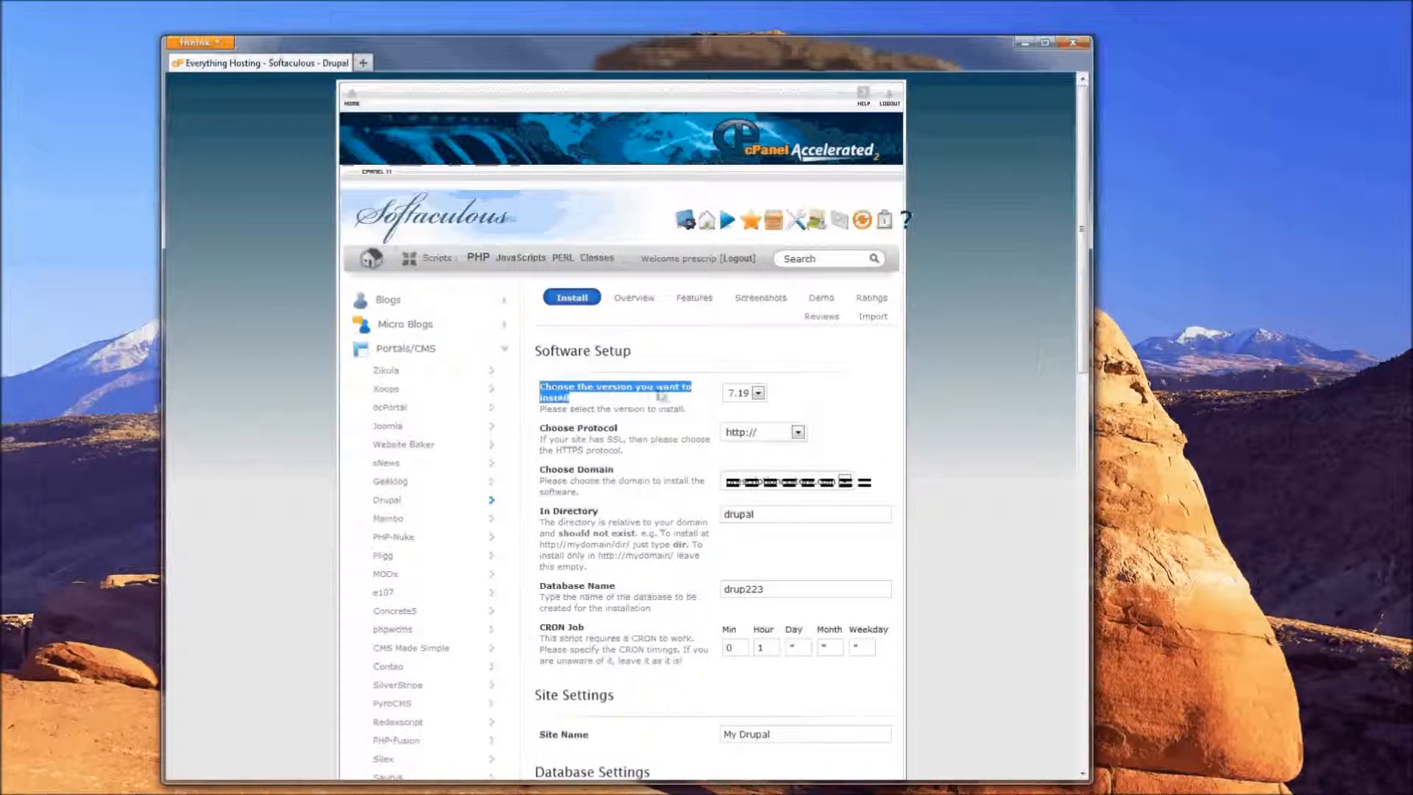
left_click(758, 394)
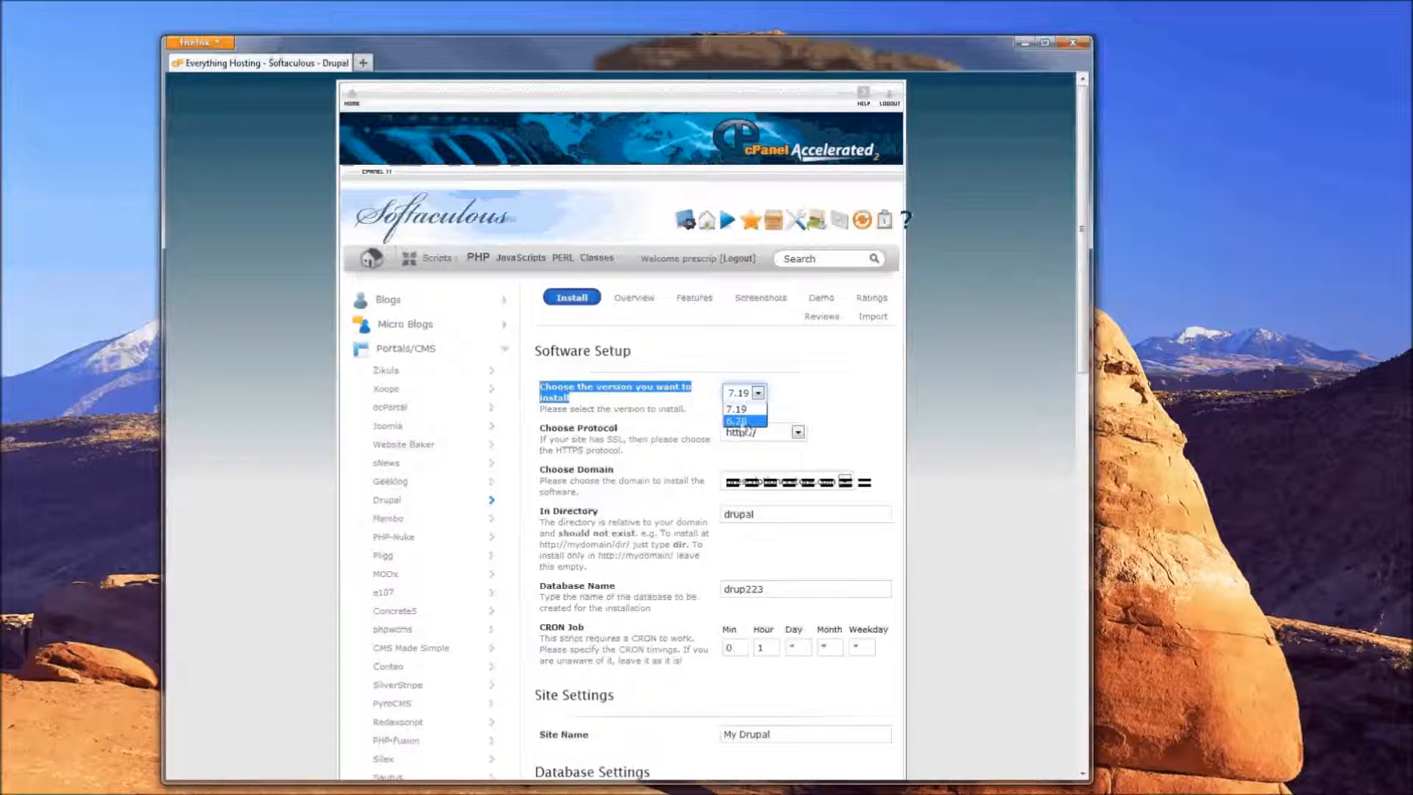
left_click(741, 412)
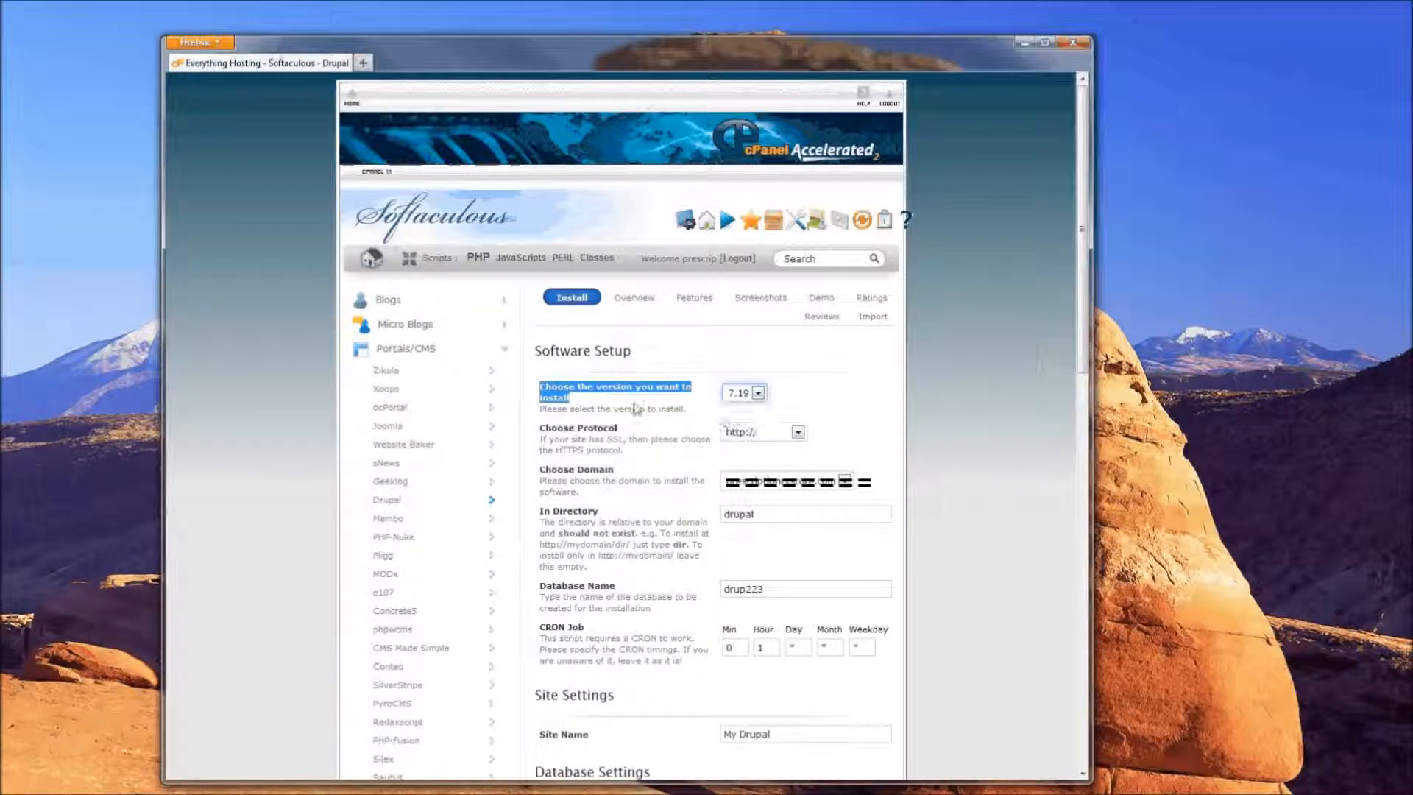
left_click(718, 400)
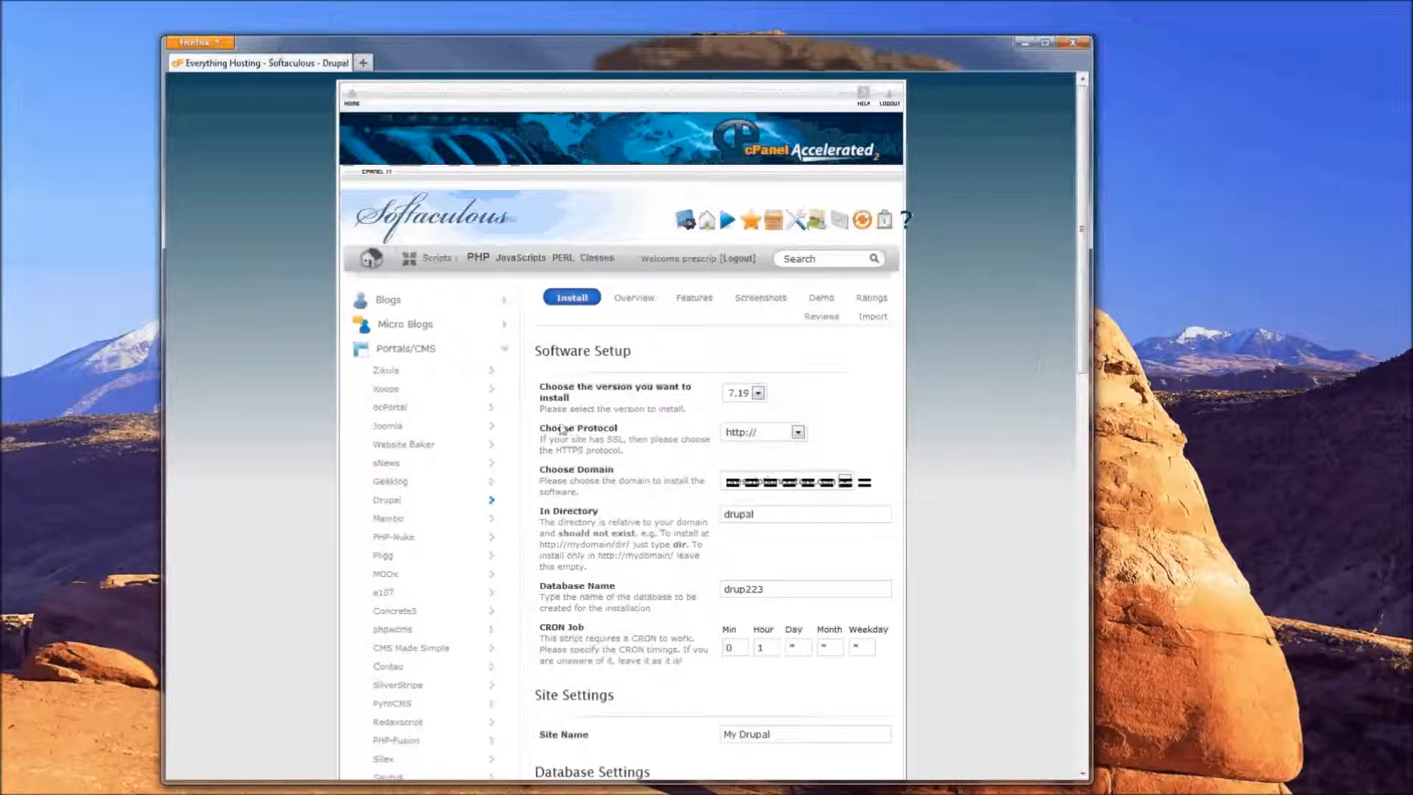
left_click_drag(539, 429, 587, 429)
left_click_drag(544, 477, 605, 502)
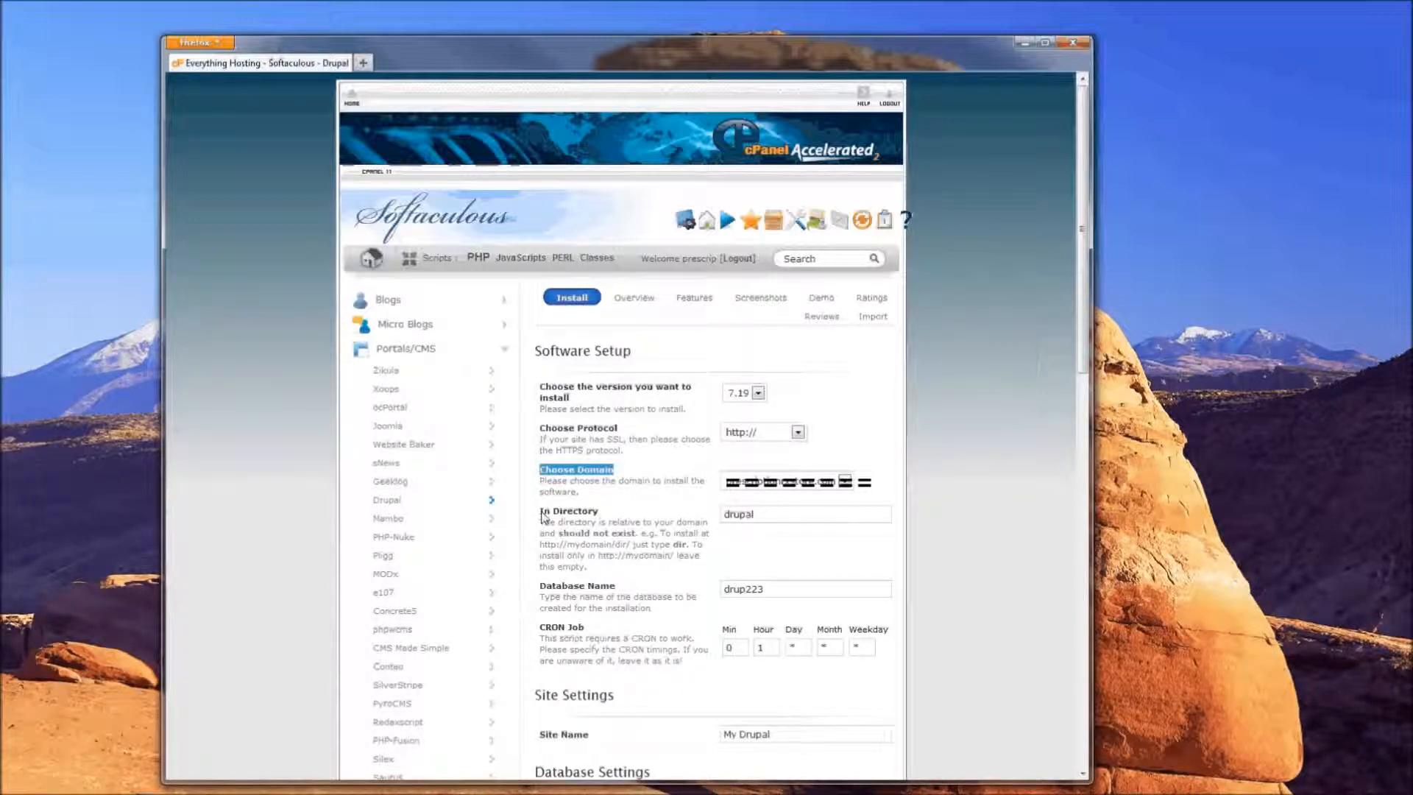
left_click_drag(543, 517, 602, 515)
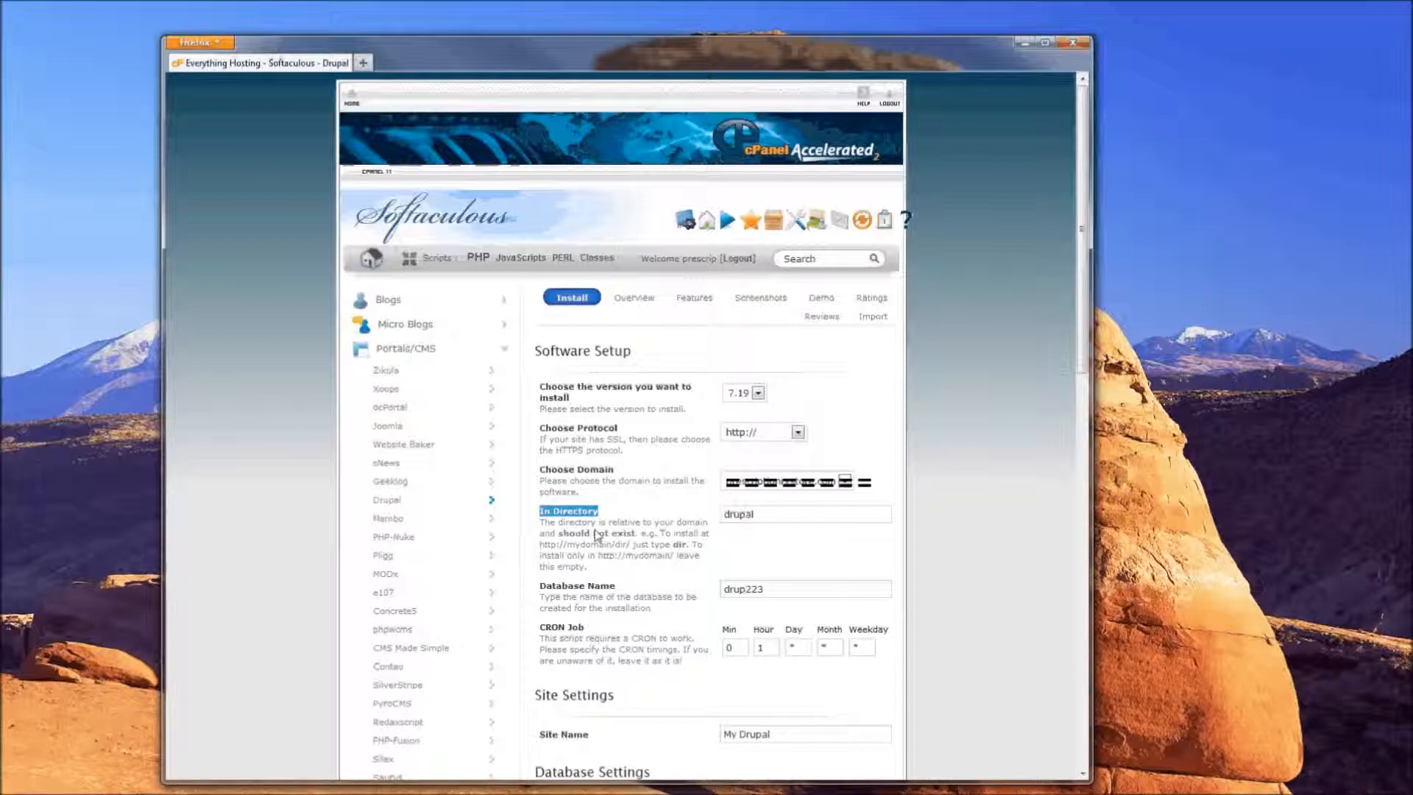
left_click(769, 514)
Replace the default install directory 'drupal' with 'cms'
left_click(780, 517)
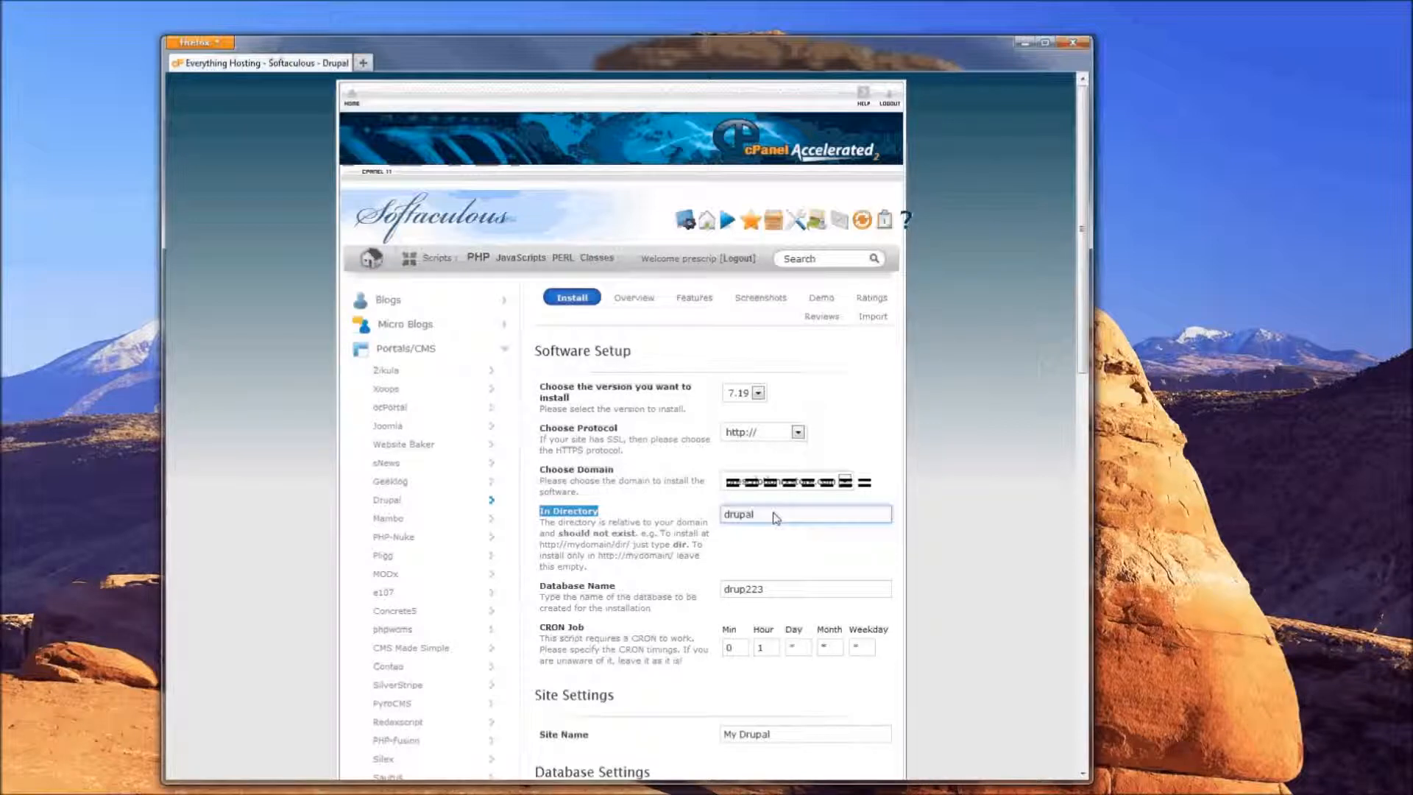
left_click_drag(776, 517, 521, 529)
key("BackSpace")
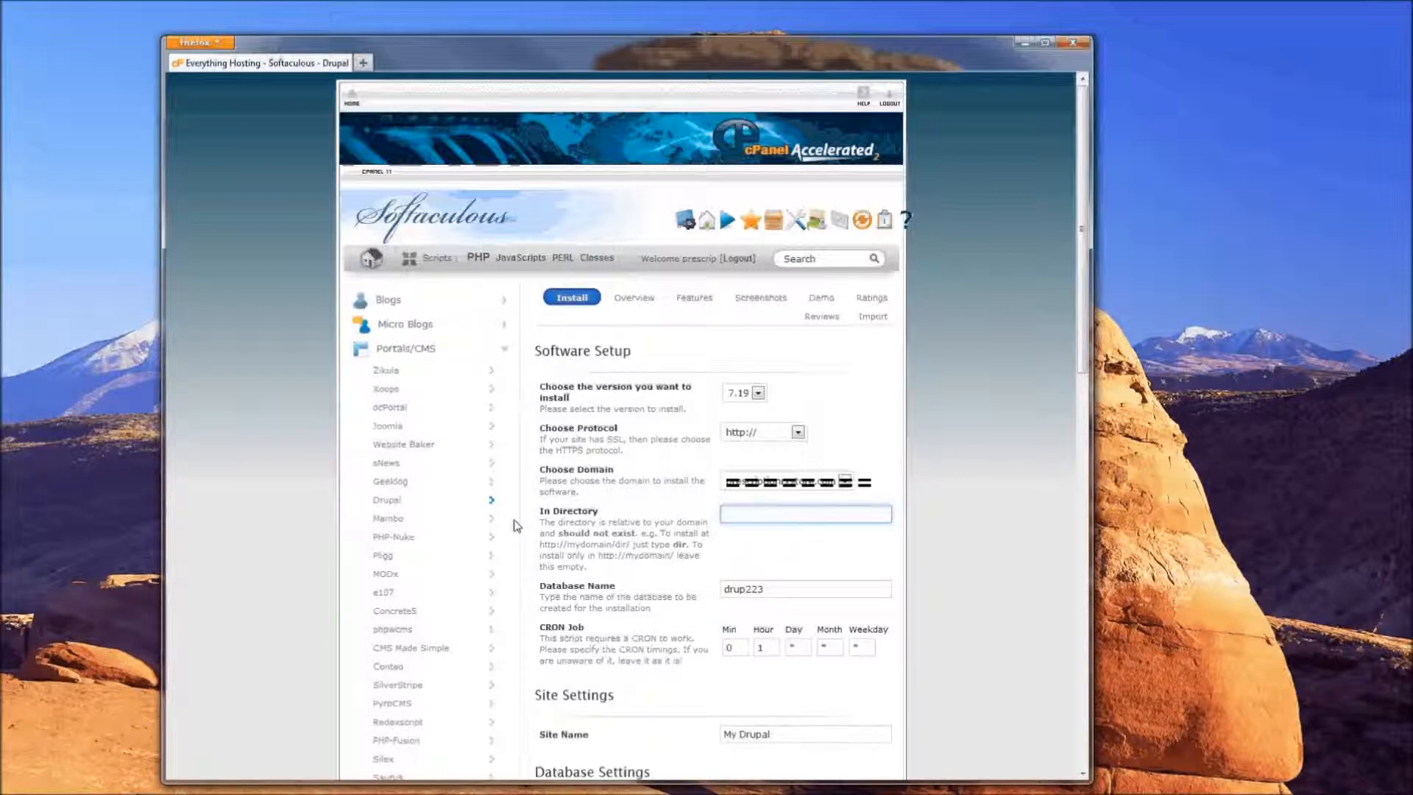
type("cms")
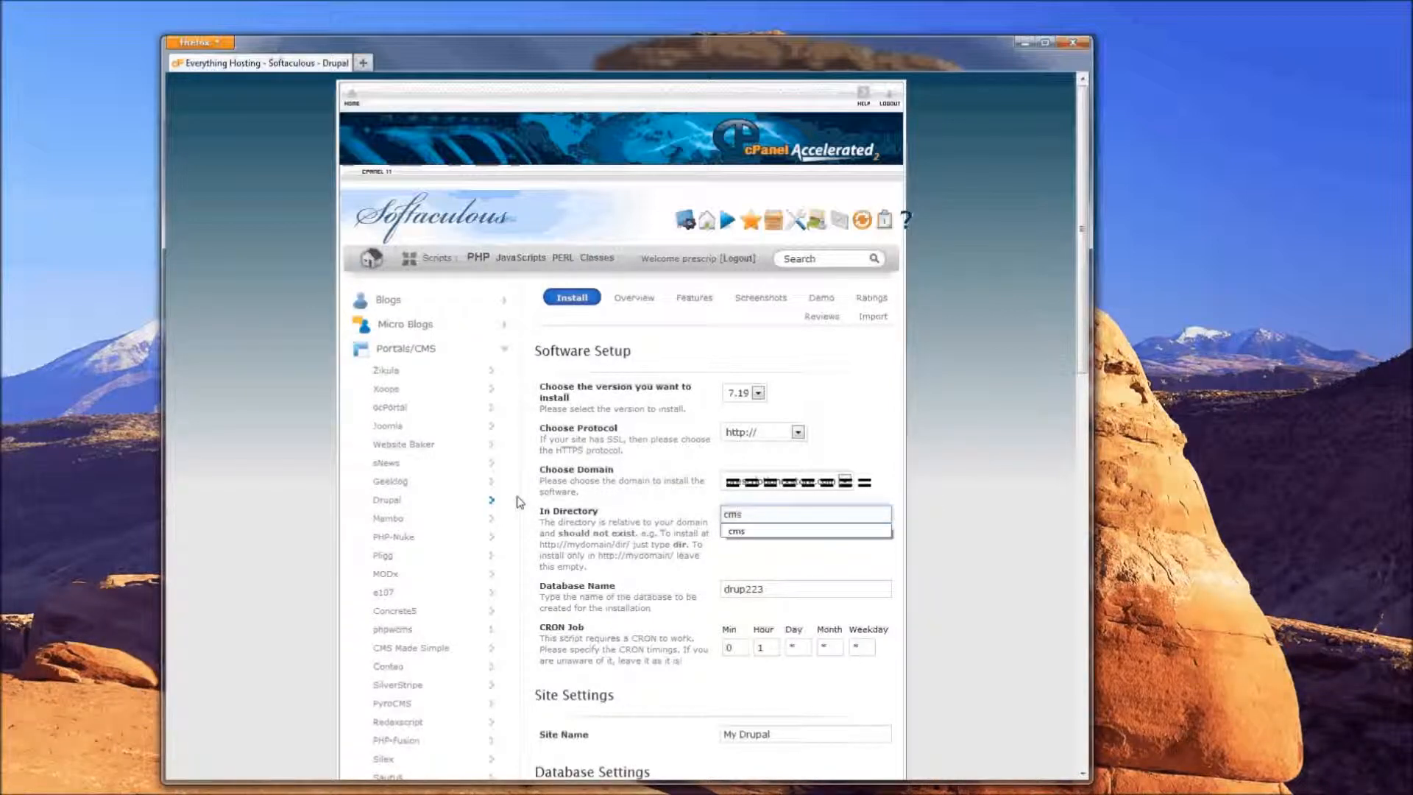
left_click(756, 535)
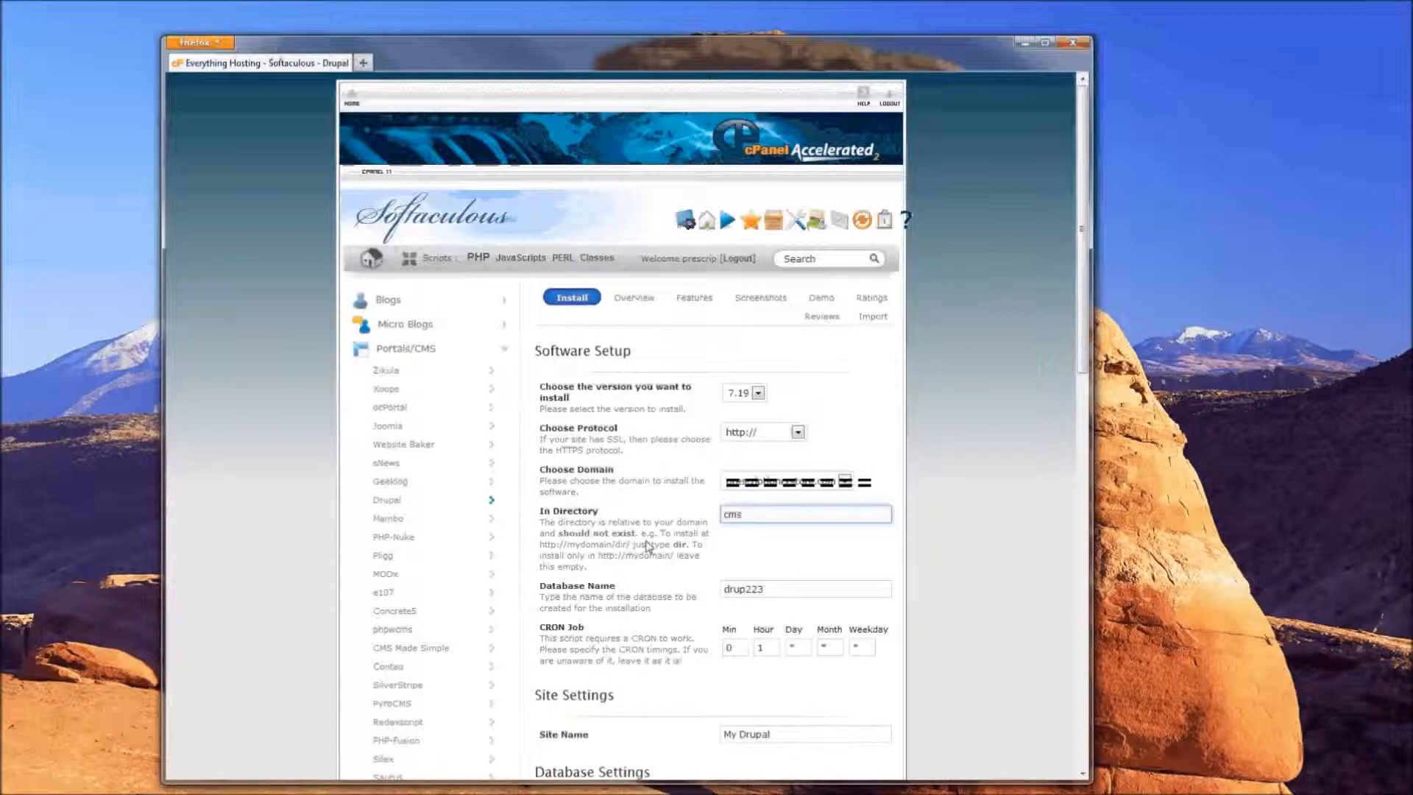
Highlight the example-domain help text and the Database Name setting for emphasis
left_click_drag(569, 545, 619, 548)
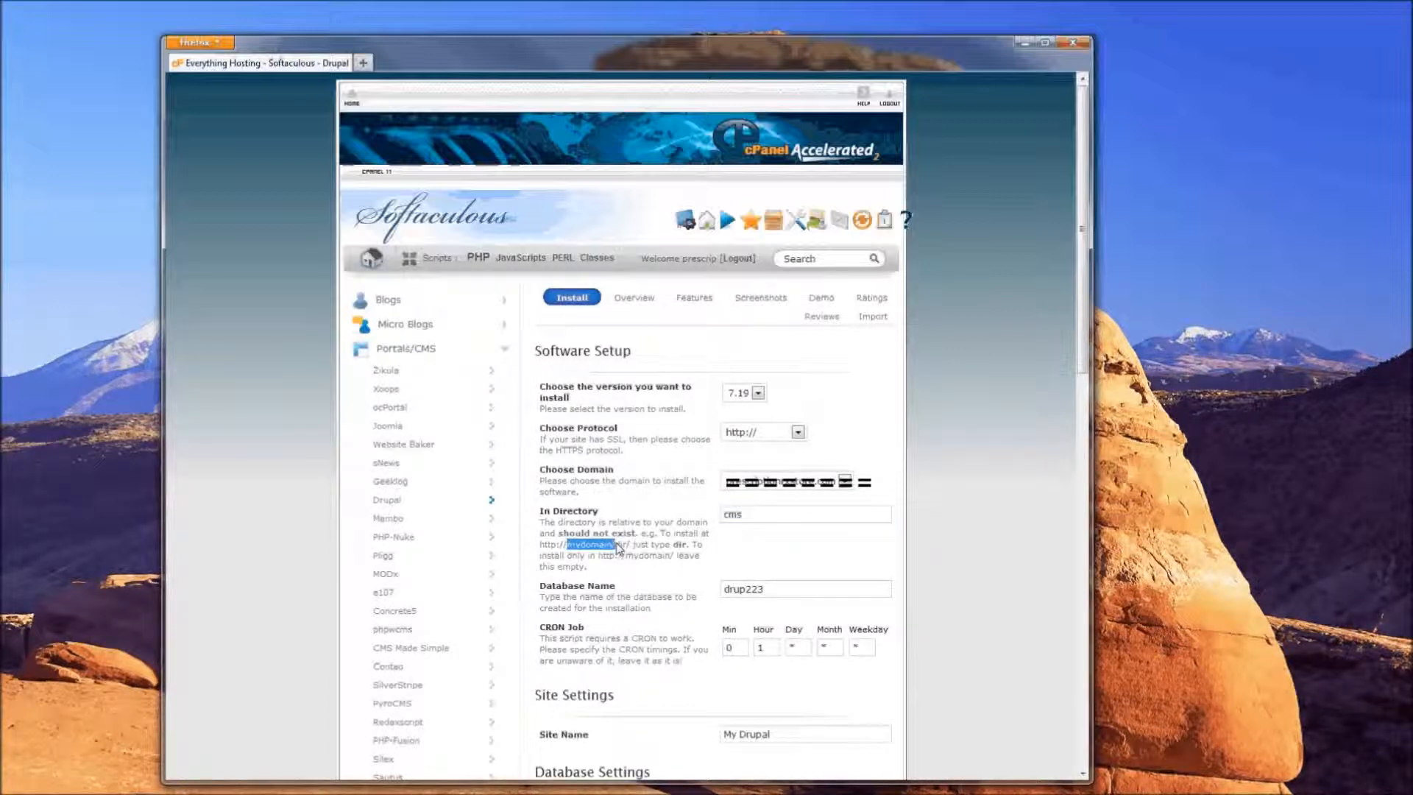
left_click(725, 520)
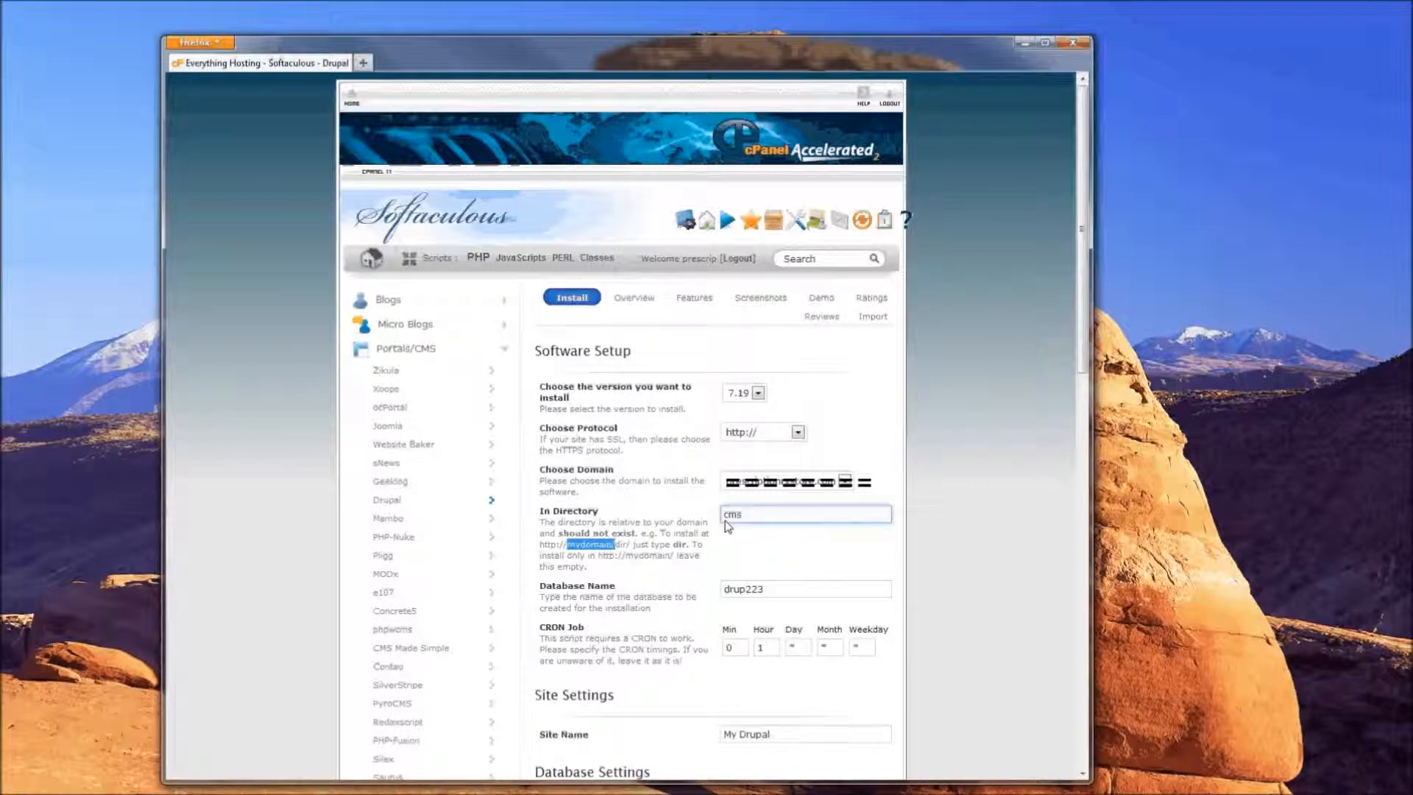
left_click(626, 558)
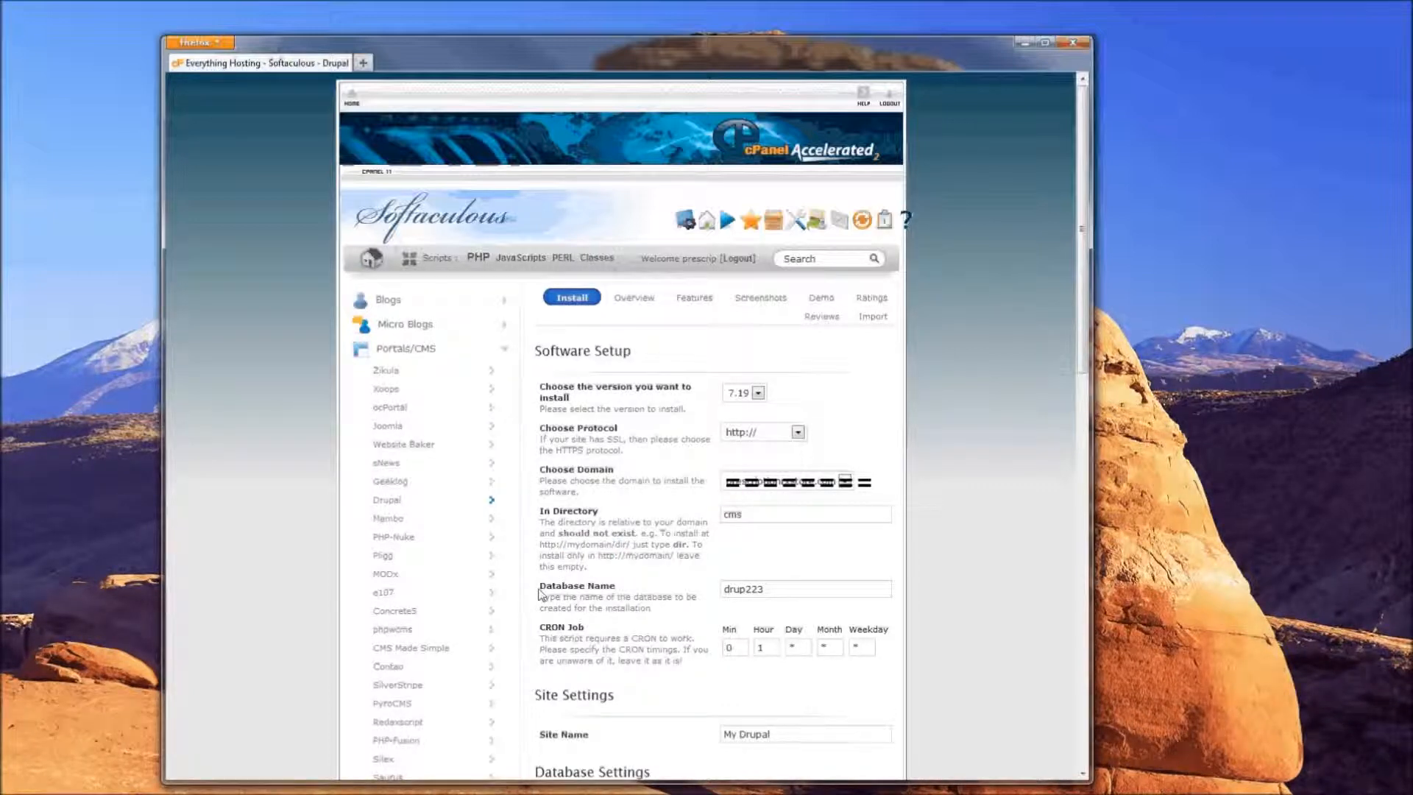
left_click_drag(540, 587, 615, 587)
Point out the database name drup223 and the CRON Job setting
left_click(762, 592)
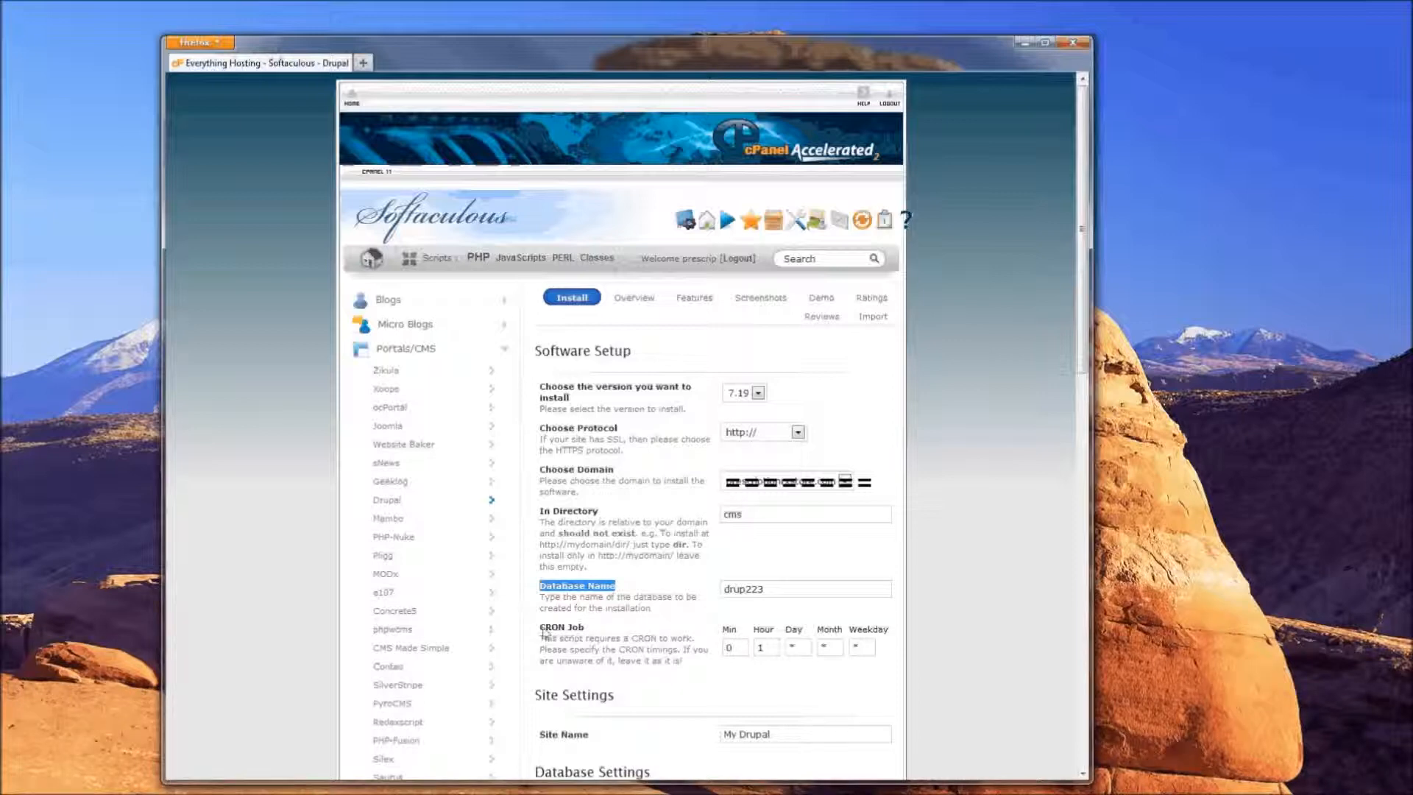
left_click_drag(542, 627, 598, 628)
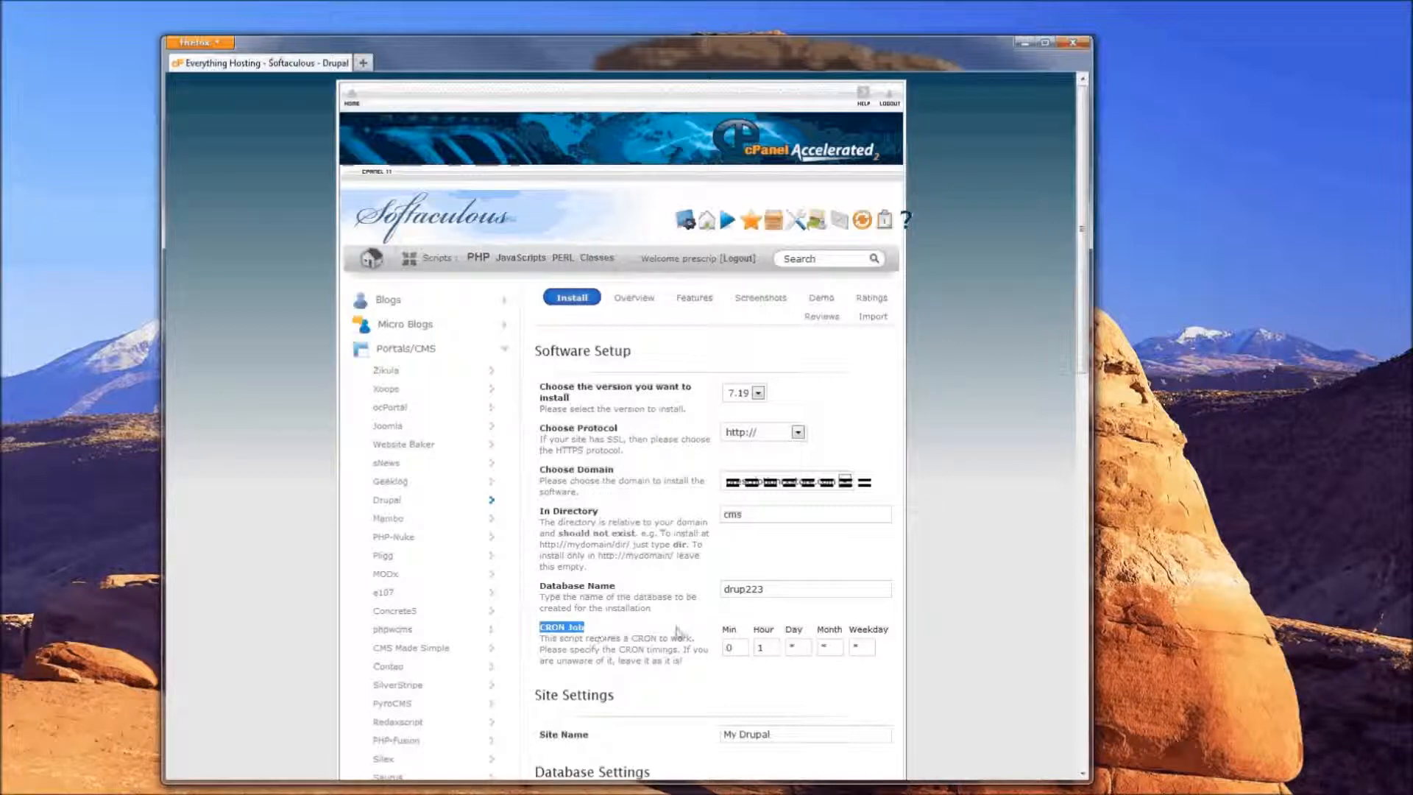
left_click(541, 630)
left_click_drag(541, 631, 580, 628)
Set the CRON job to hour 1, minute 0 (0 1 * * *)
left_click(762, 649)
type("1")
left_click(730, 648)
type("0")
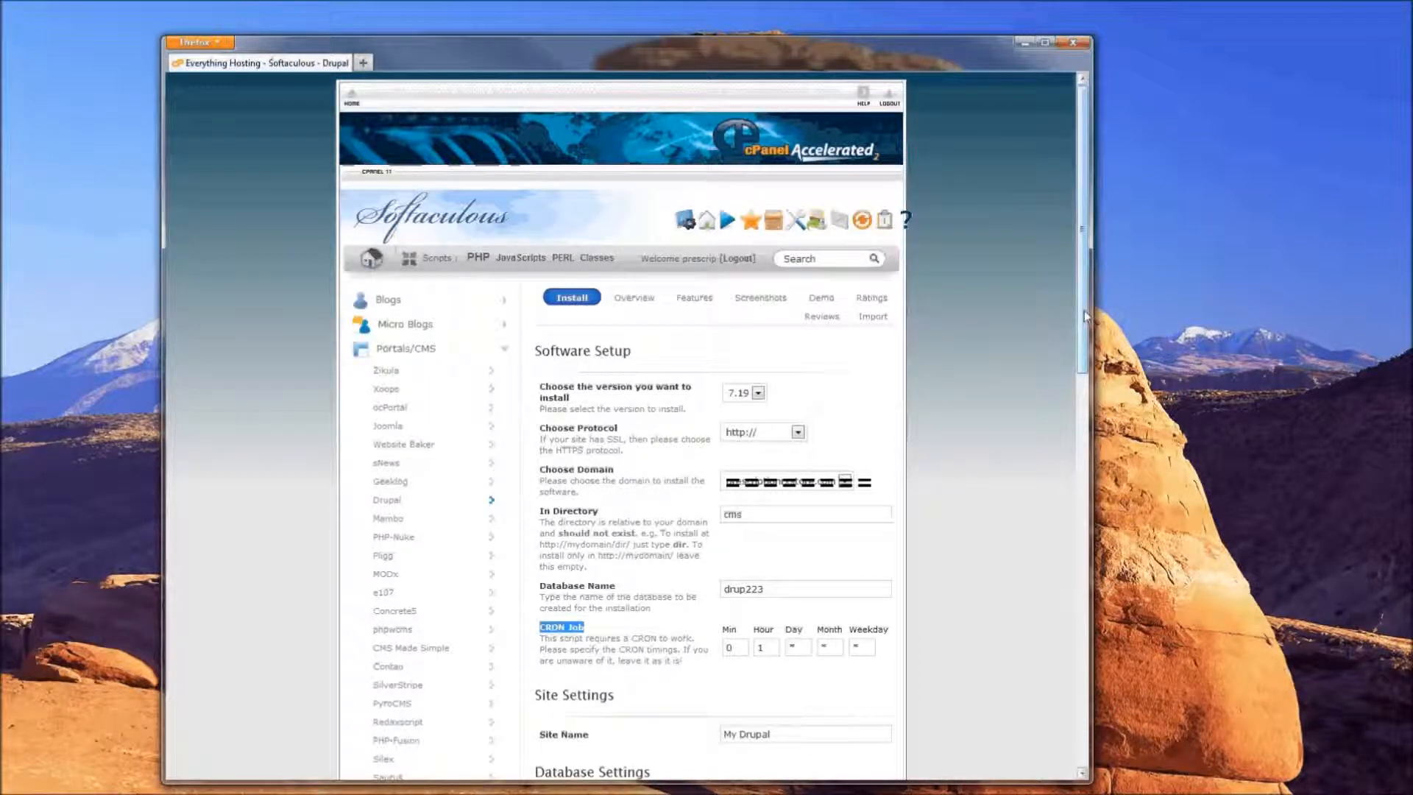
left_click_drag(1087, 317, 1063, 544)
left_click_drag(534, 157, 602, 171)
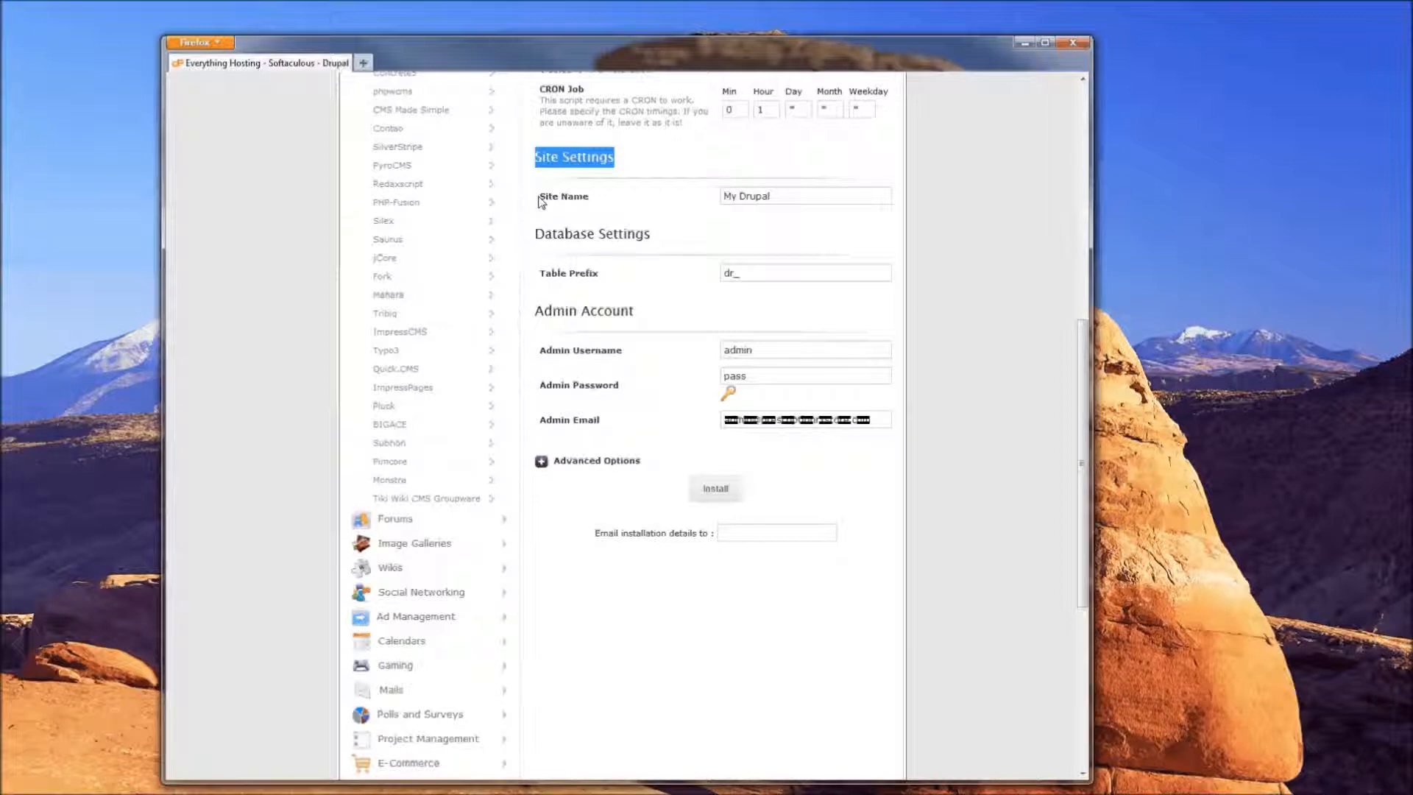
left_click_drag(540, 198, 758, 204)
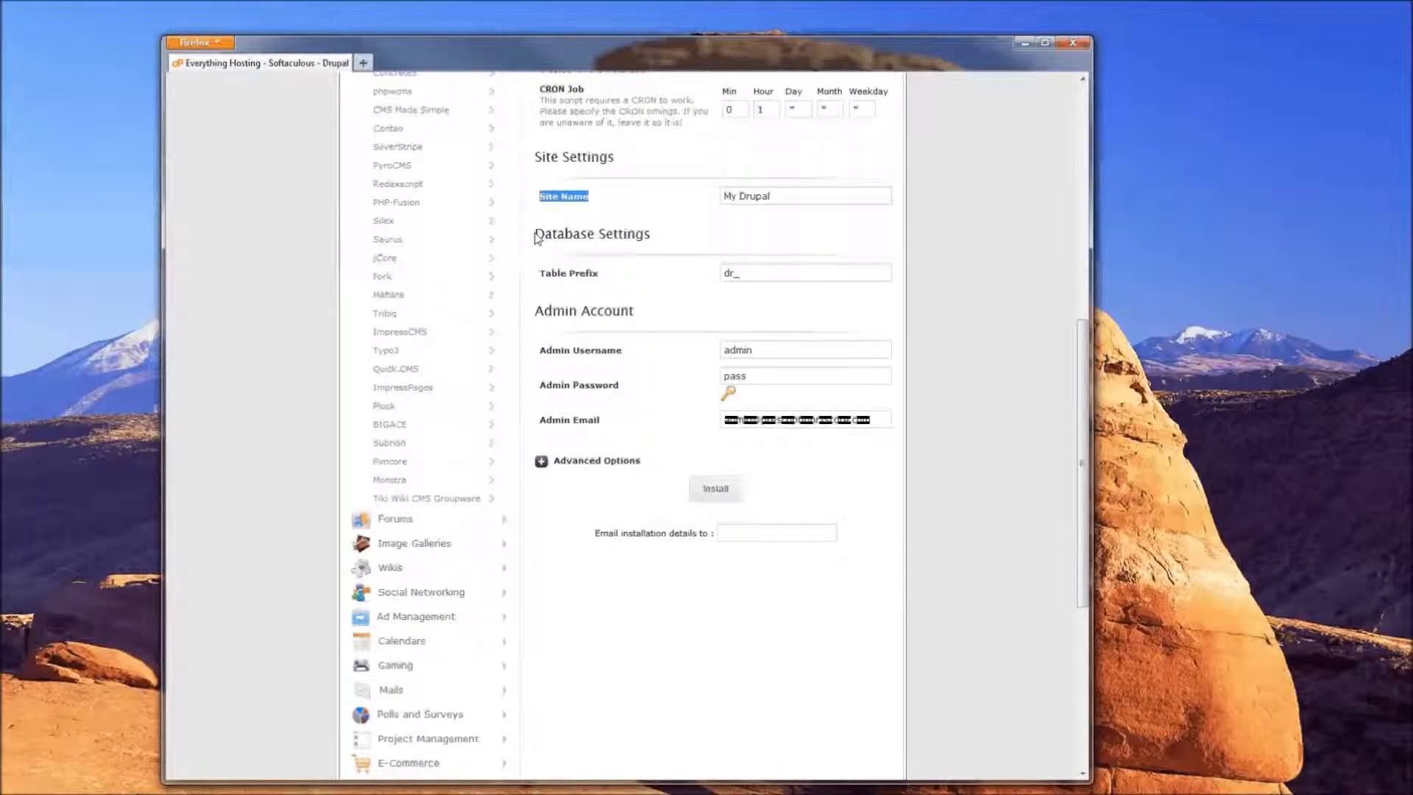
left_click_drag(536, 237, 658, 238)
left_click(551, 278)
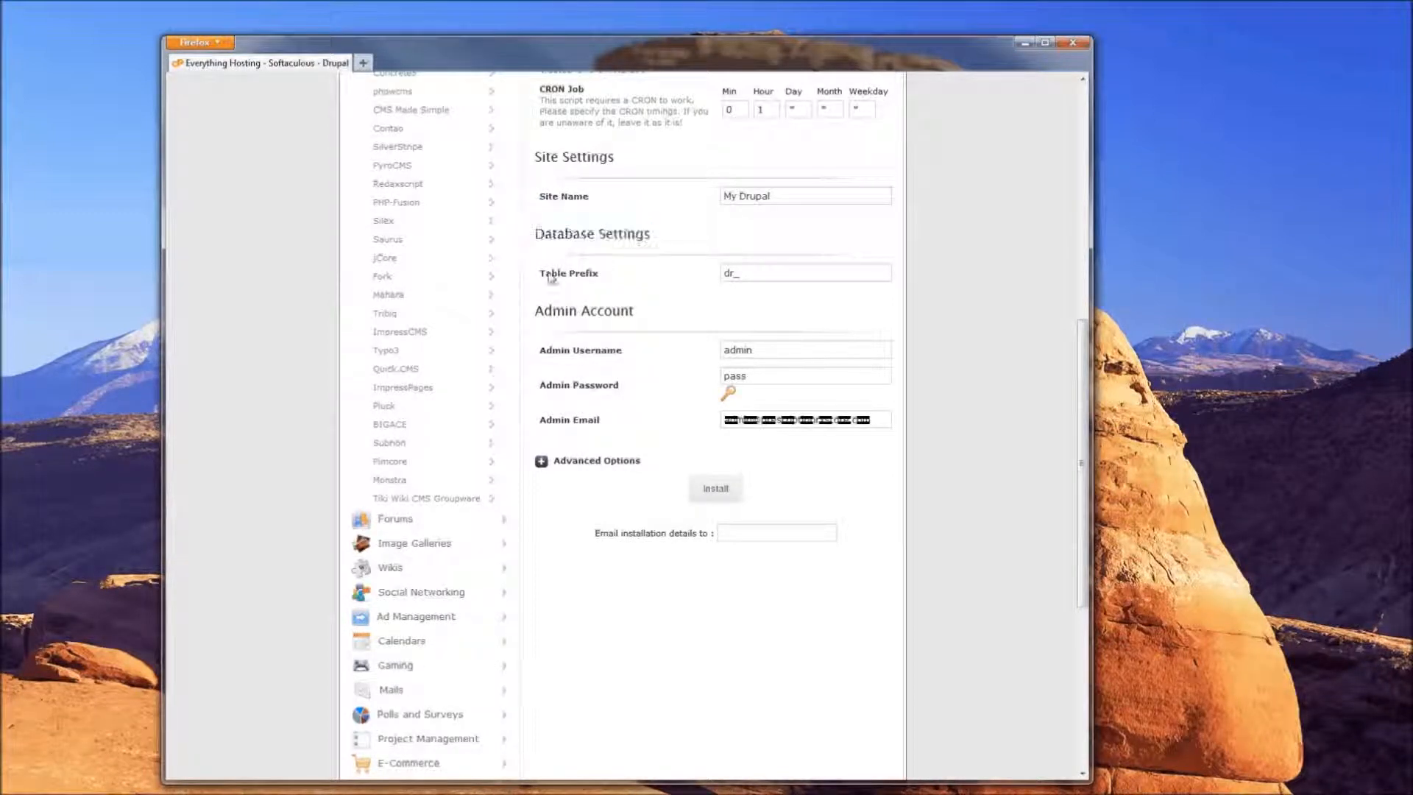
left_click_drag(543, 275, 714, 277)
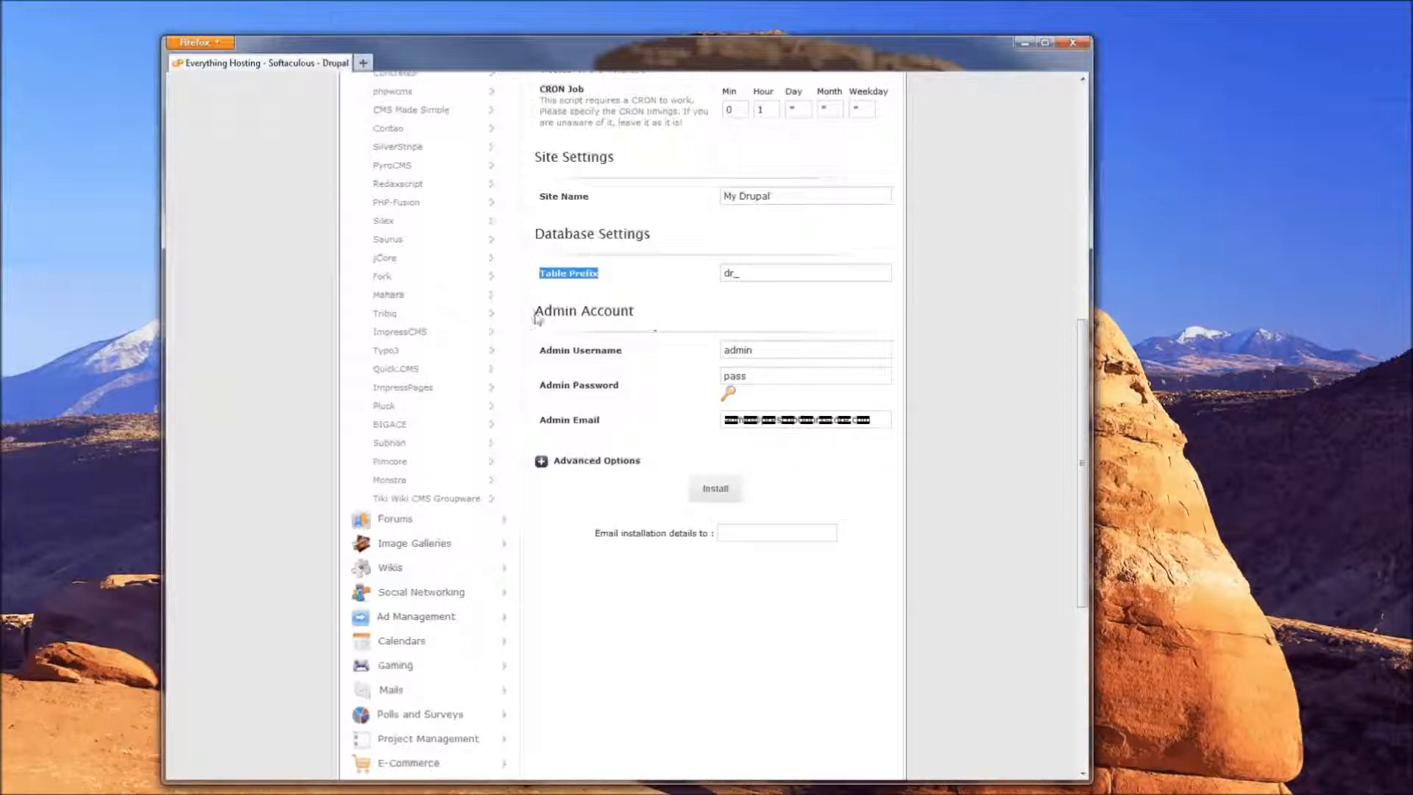
left_click_drag(535, 316, 656, 329)
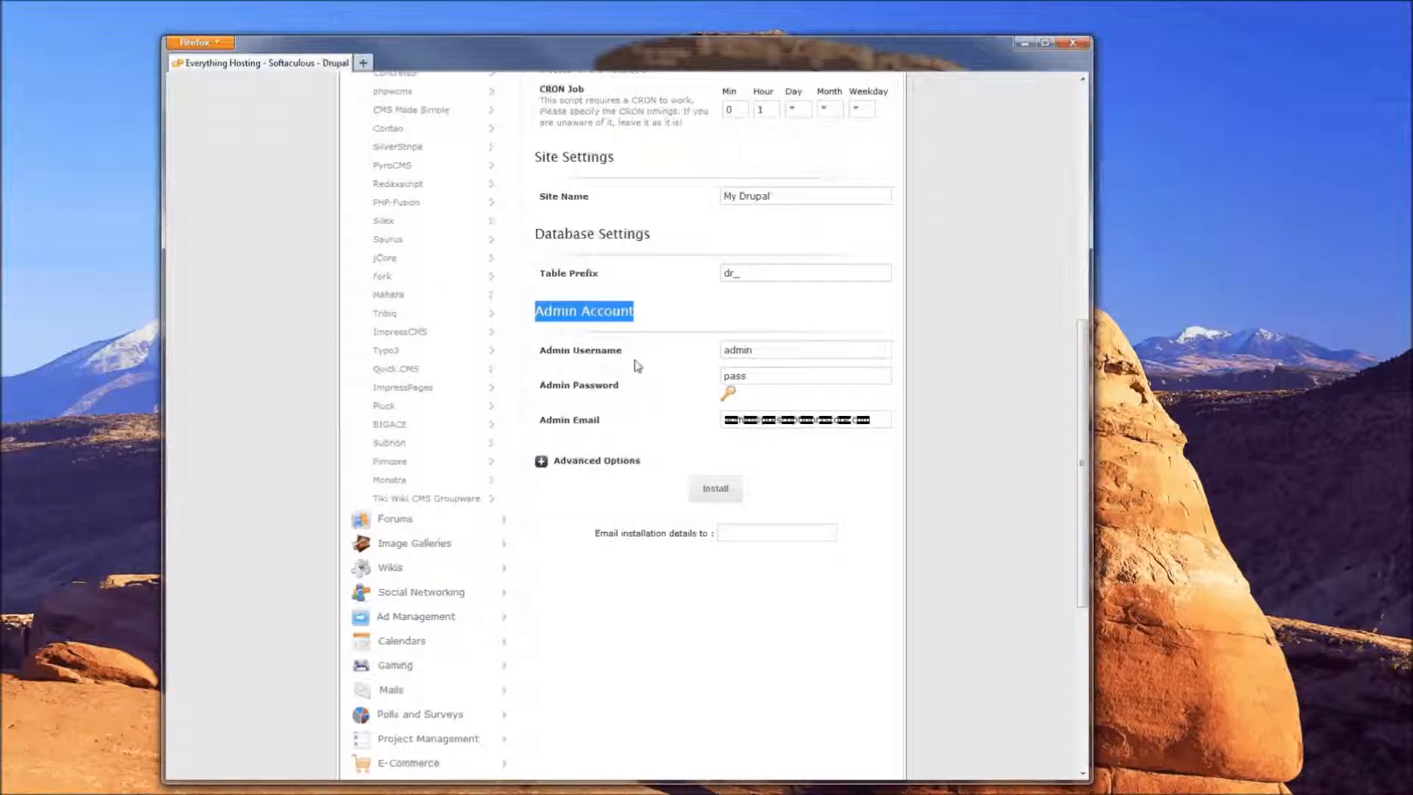
Keep admin username 'admin' and type a new admin password
left_click(738, 351)
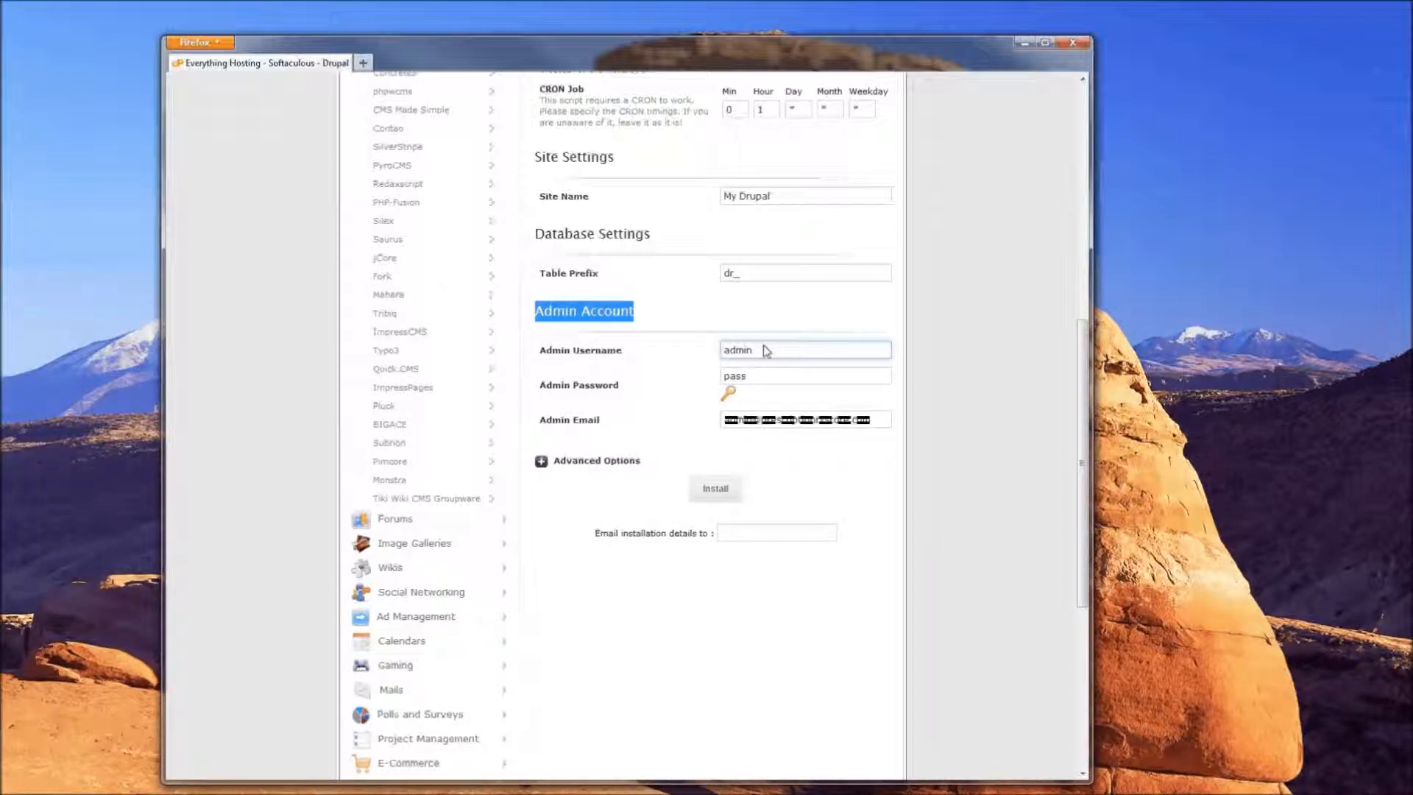
left_click_drag(761, 351, 663, 353)
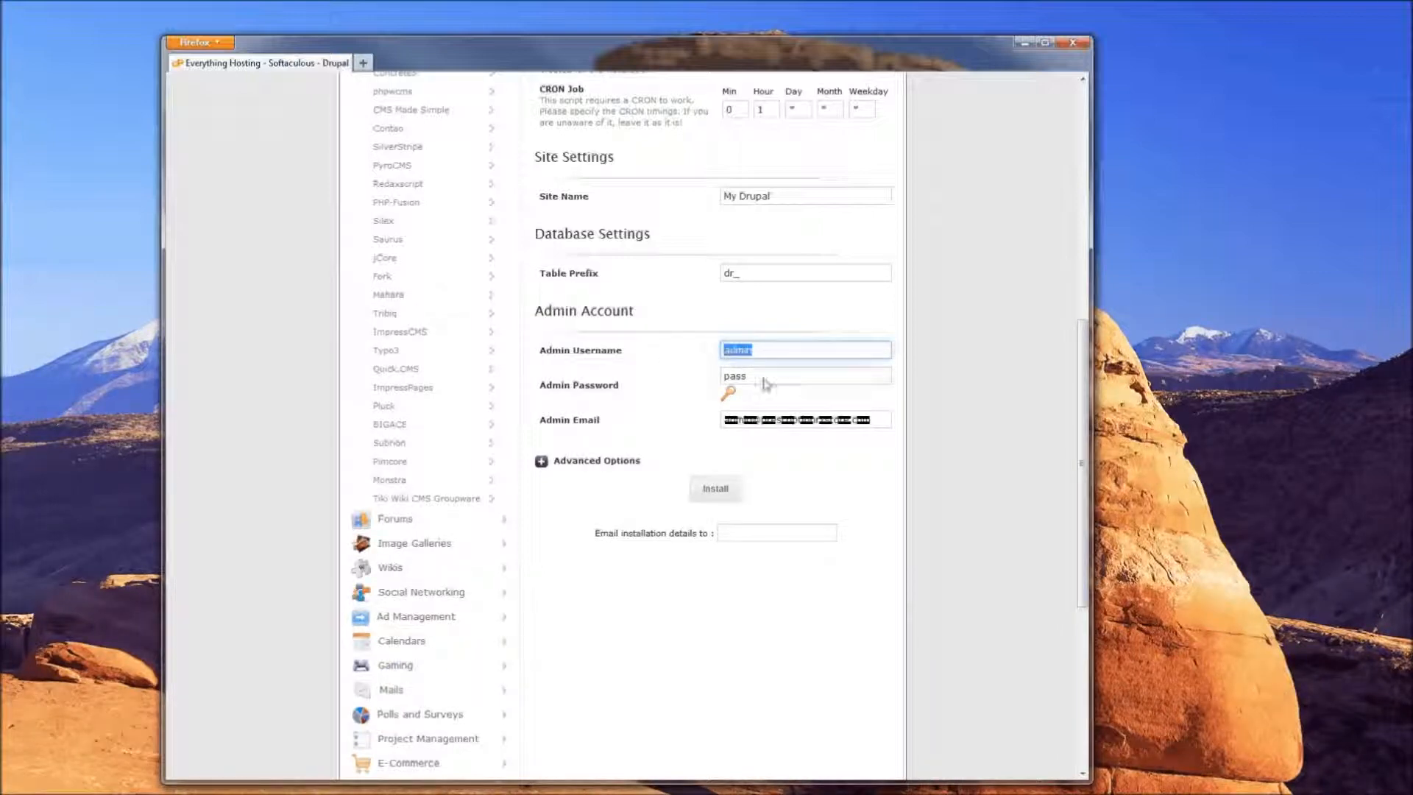
key("Tab")
type("t")
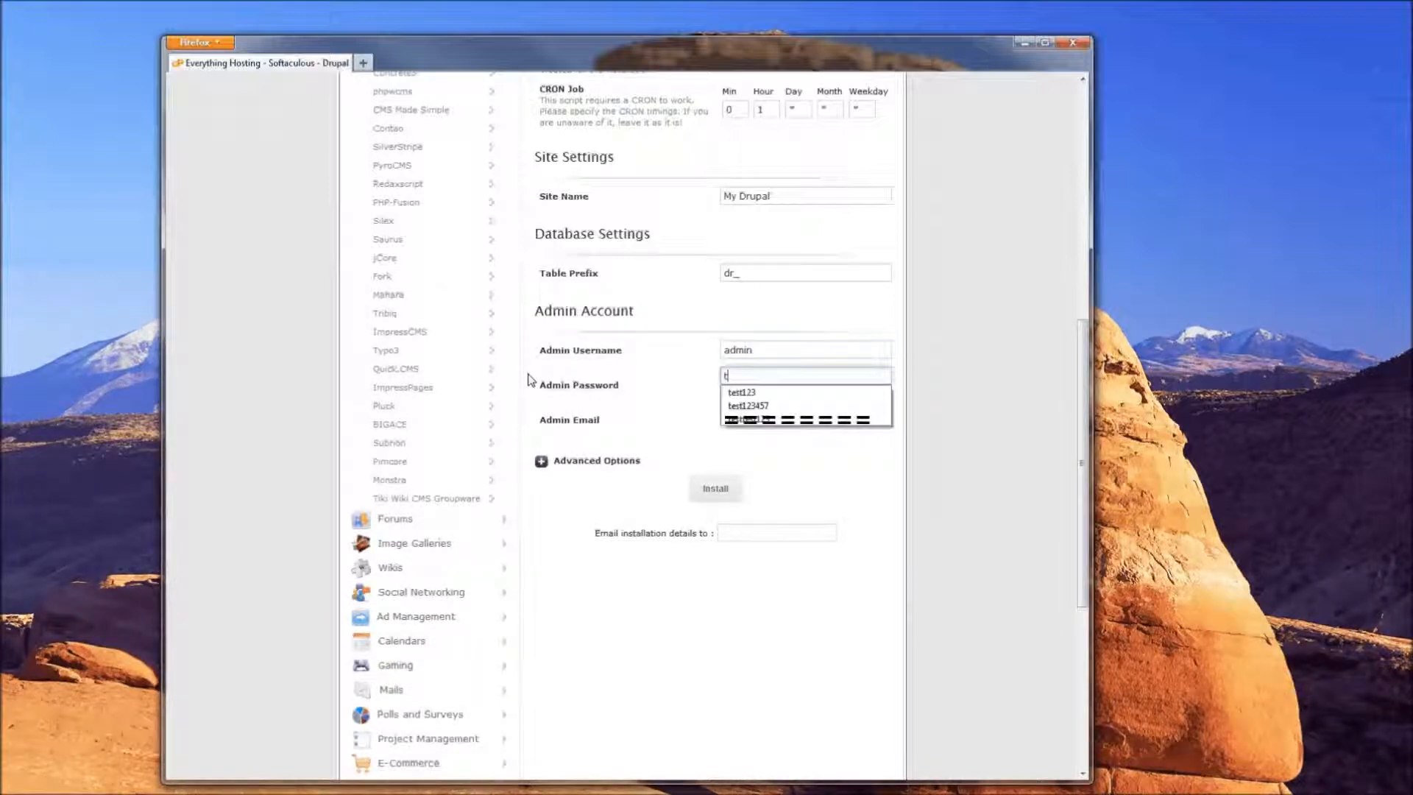
type("est123")
left_click(697, 378)
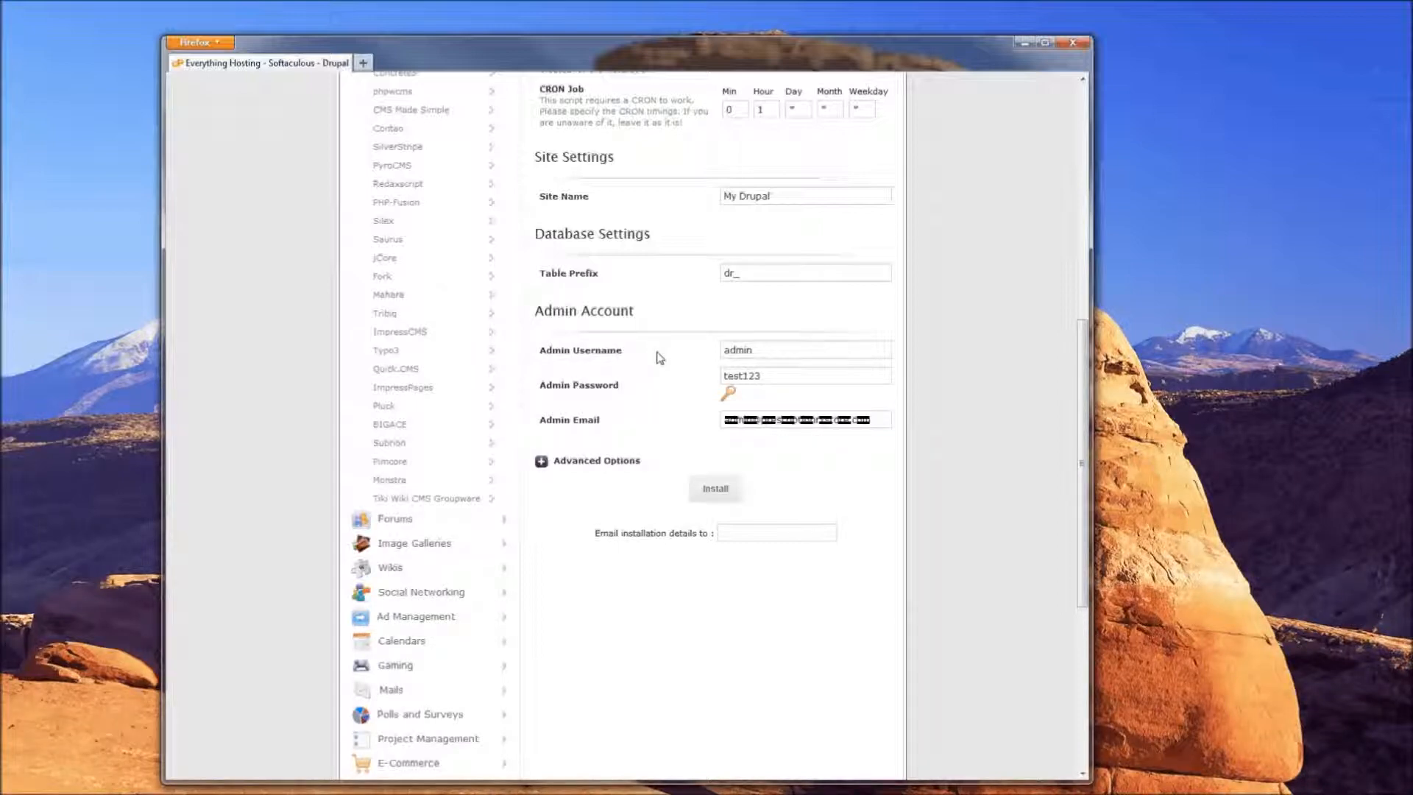
Try the random password generator twice, then replace the result with your own password
left_click(729, 395)
left_click(747, 372)
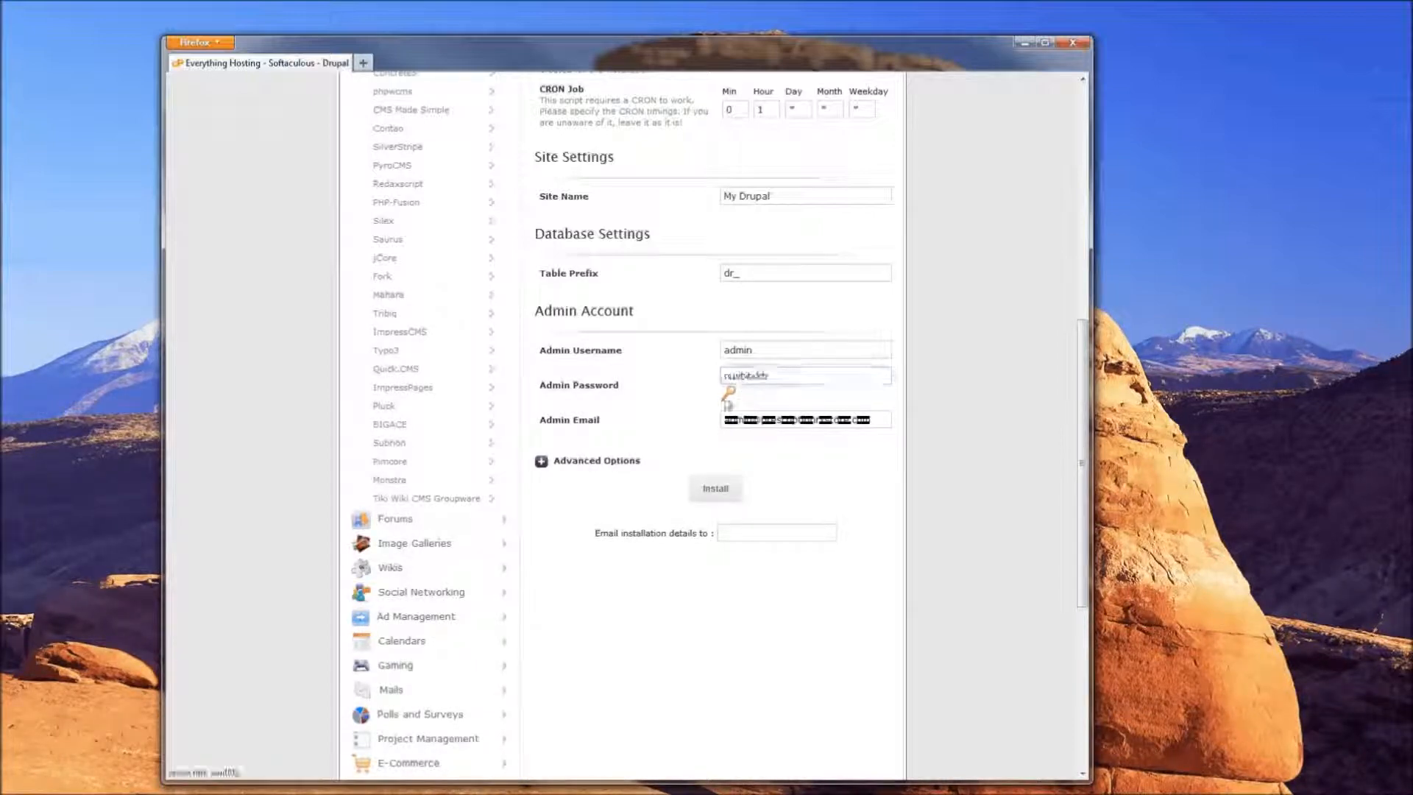
left_click(729, 395)
double_click(736, 376)
key("BackSpace")
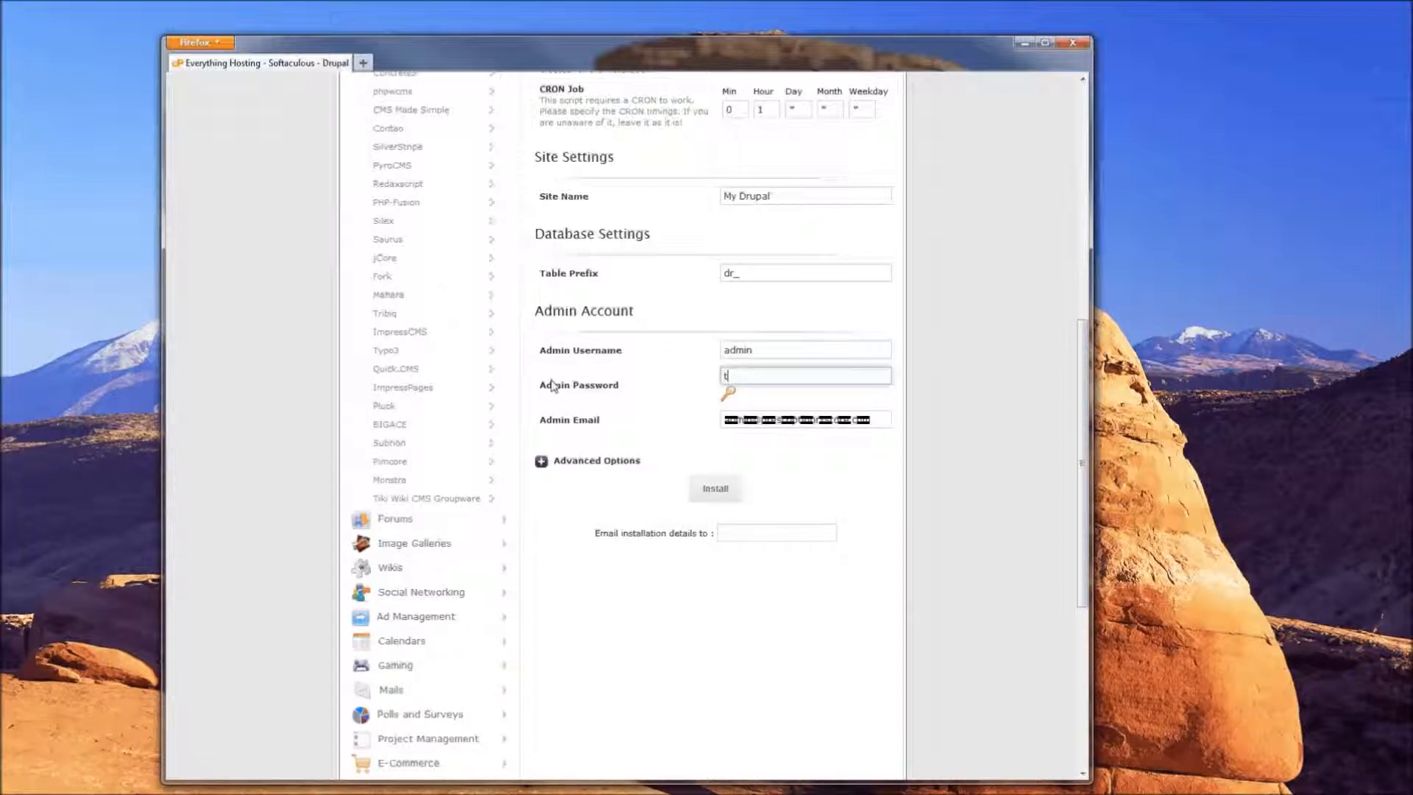
type("test123")
left_click(681, 406)
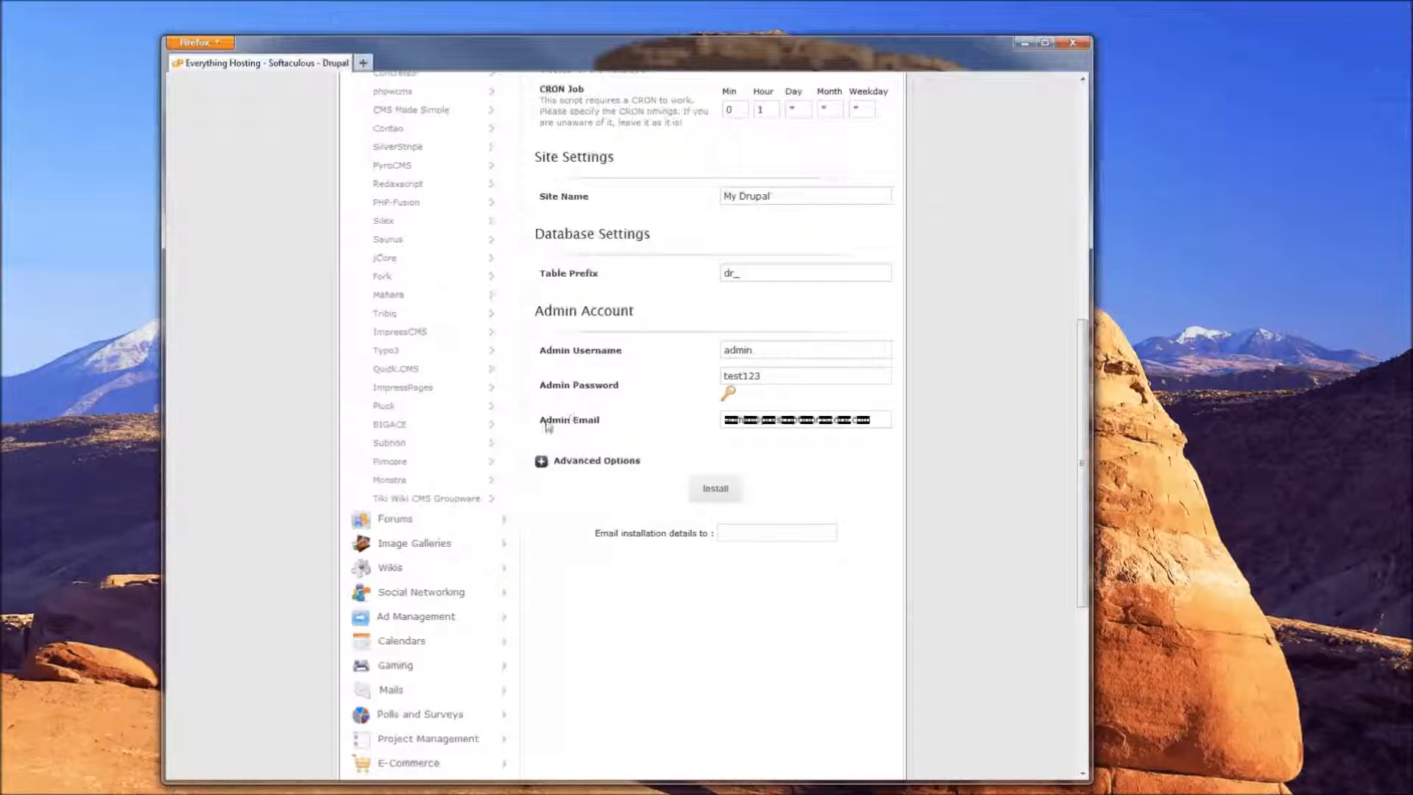
Replace the default Admin Email with a test e-mail address
left_click_drag(541, 426, 684, 416)
left_click(821, 429)
left_click_drag(821, 430, 672, 423)
type("test@test.com")
key("Return")
left_click(672, 423)
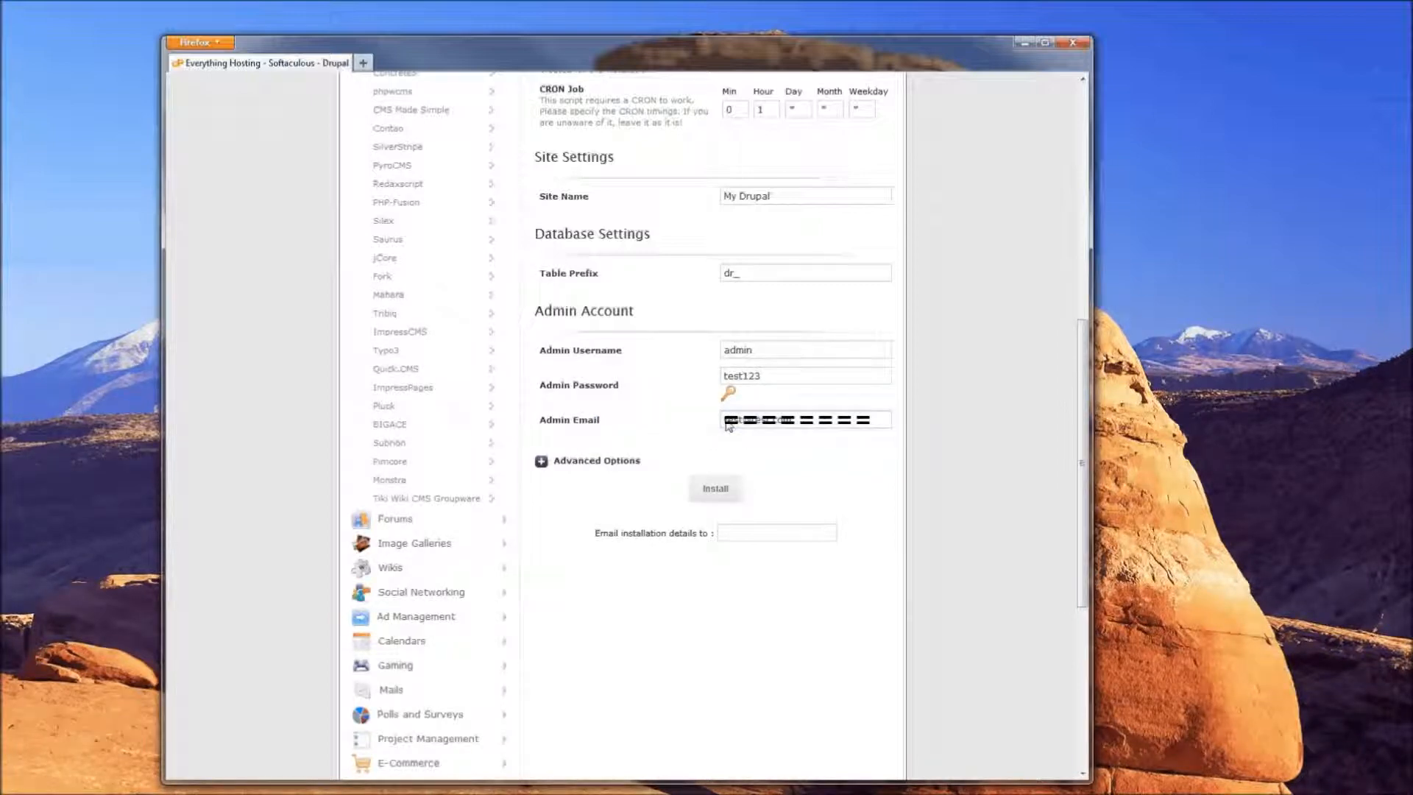
left_click(728, 425)
left_click(678, 430)
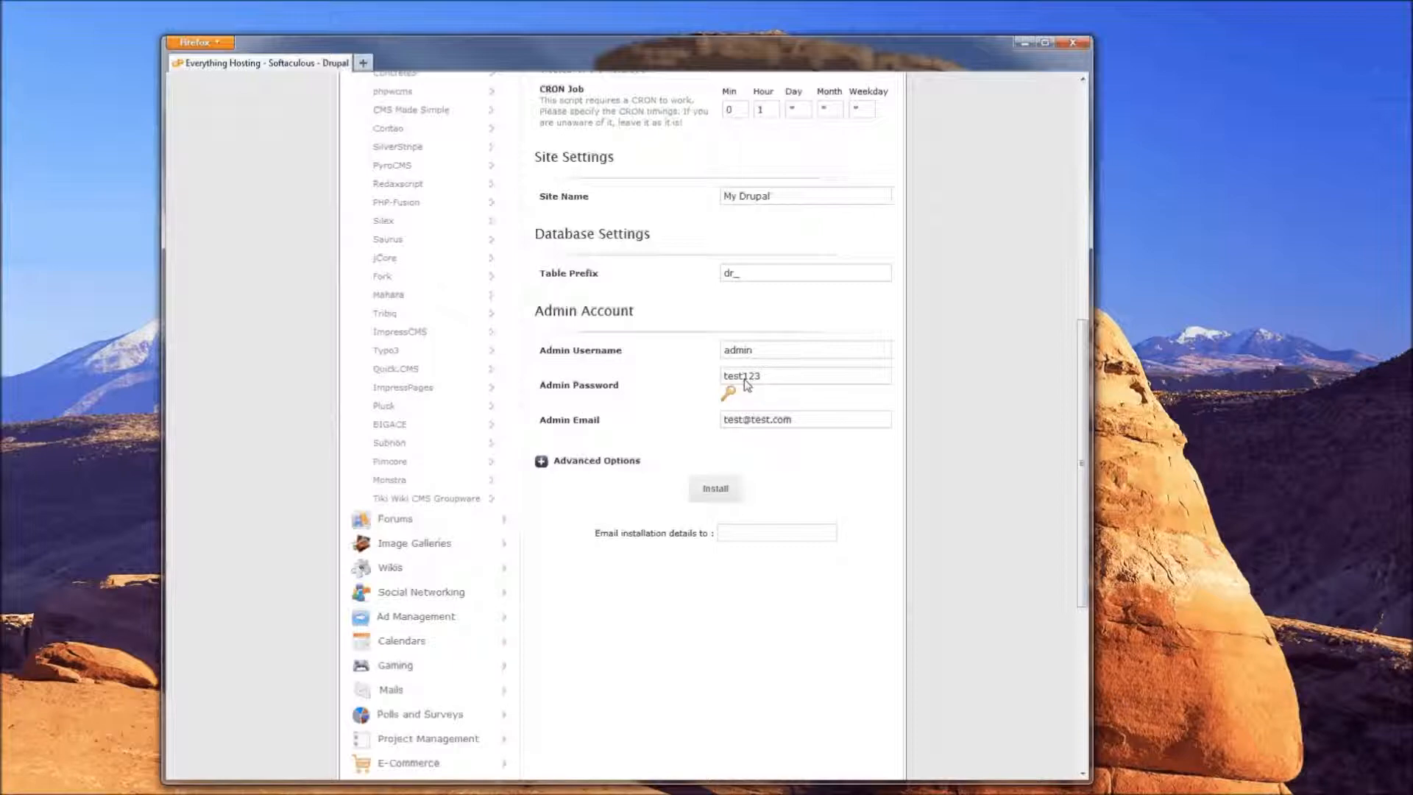
Tick Disable Update Notifications under Advanced Options, then collapse that section
left_click(792, 419)
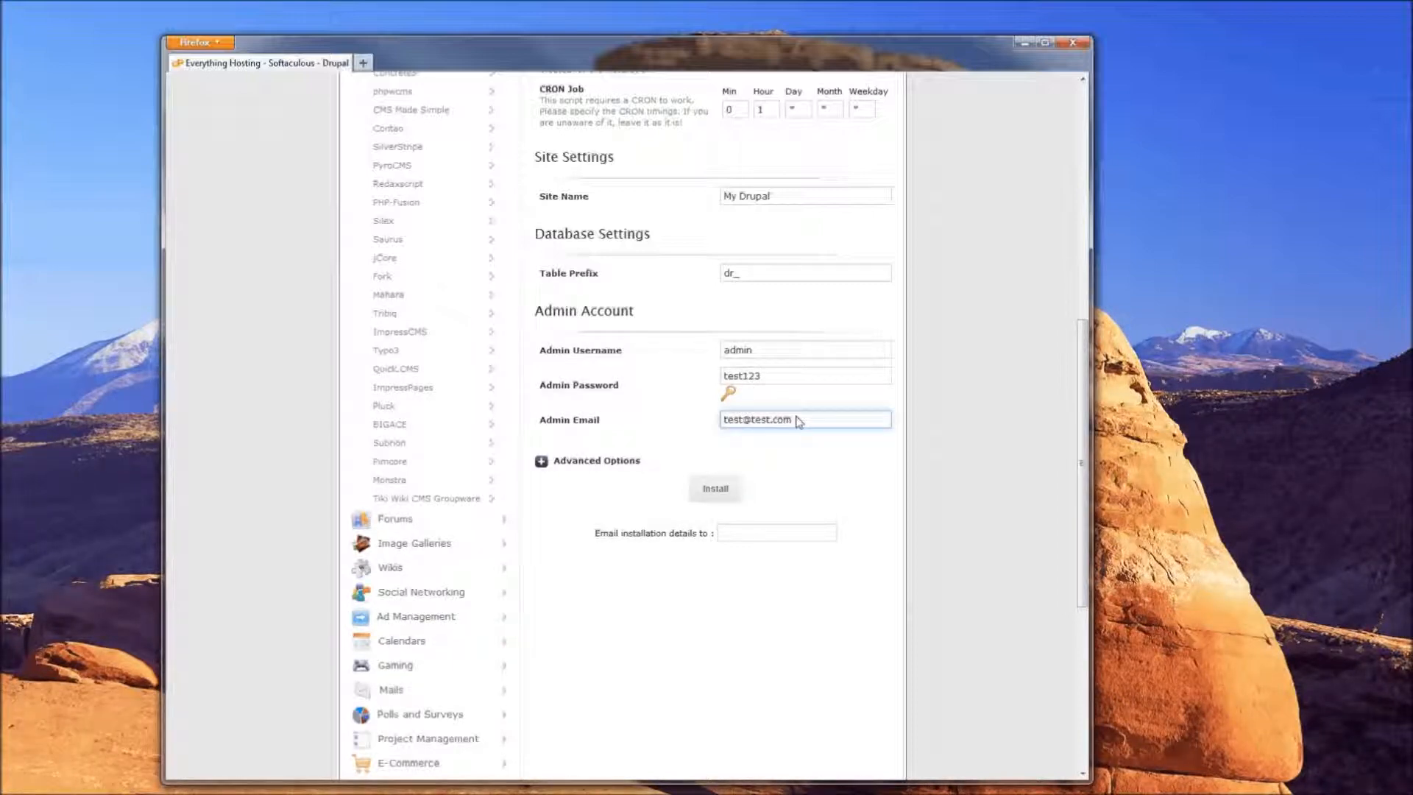
left_click(542, 463)
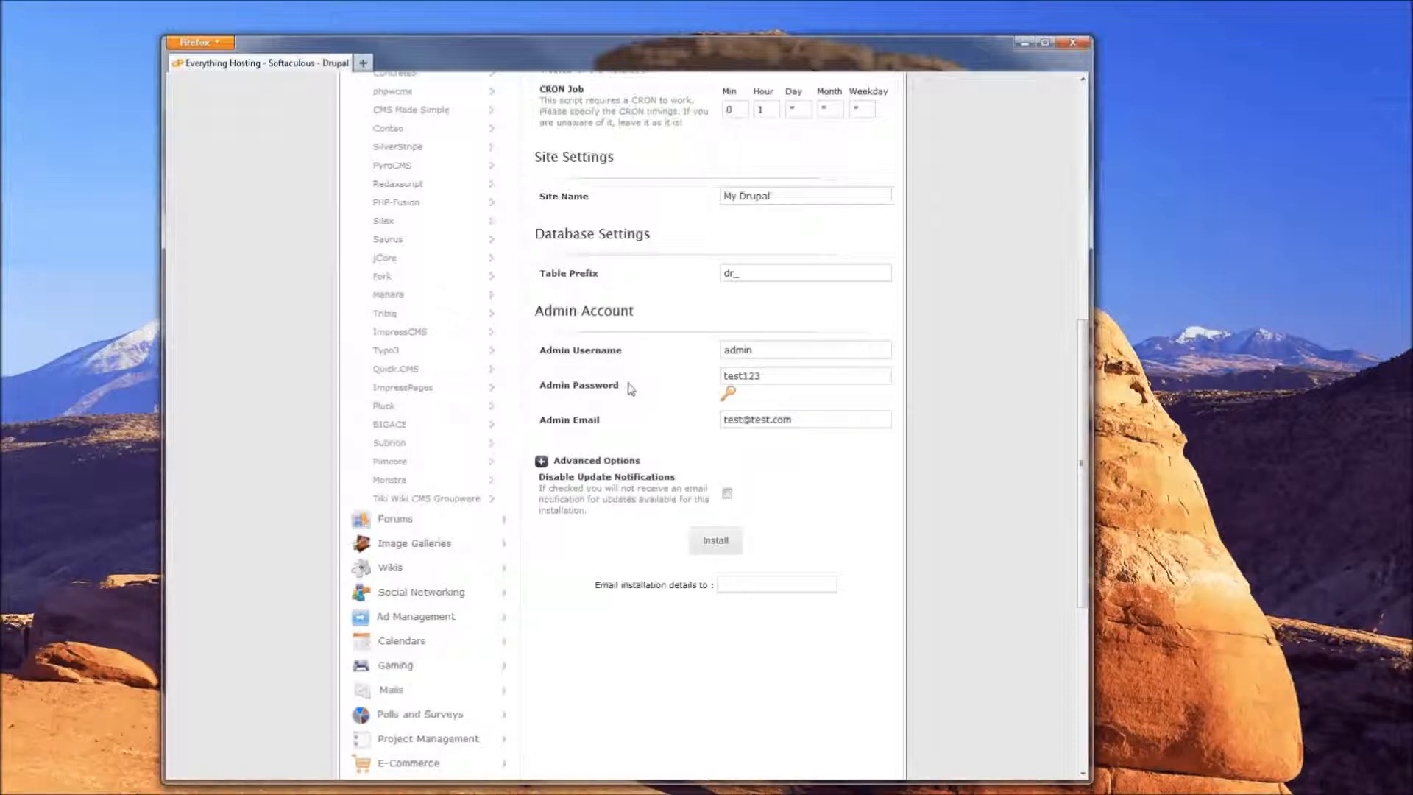
left_click(727, 492)
left_click(542, 463)
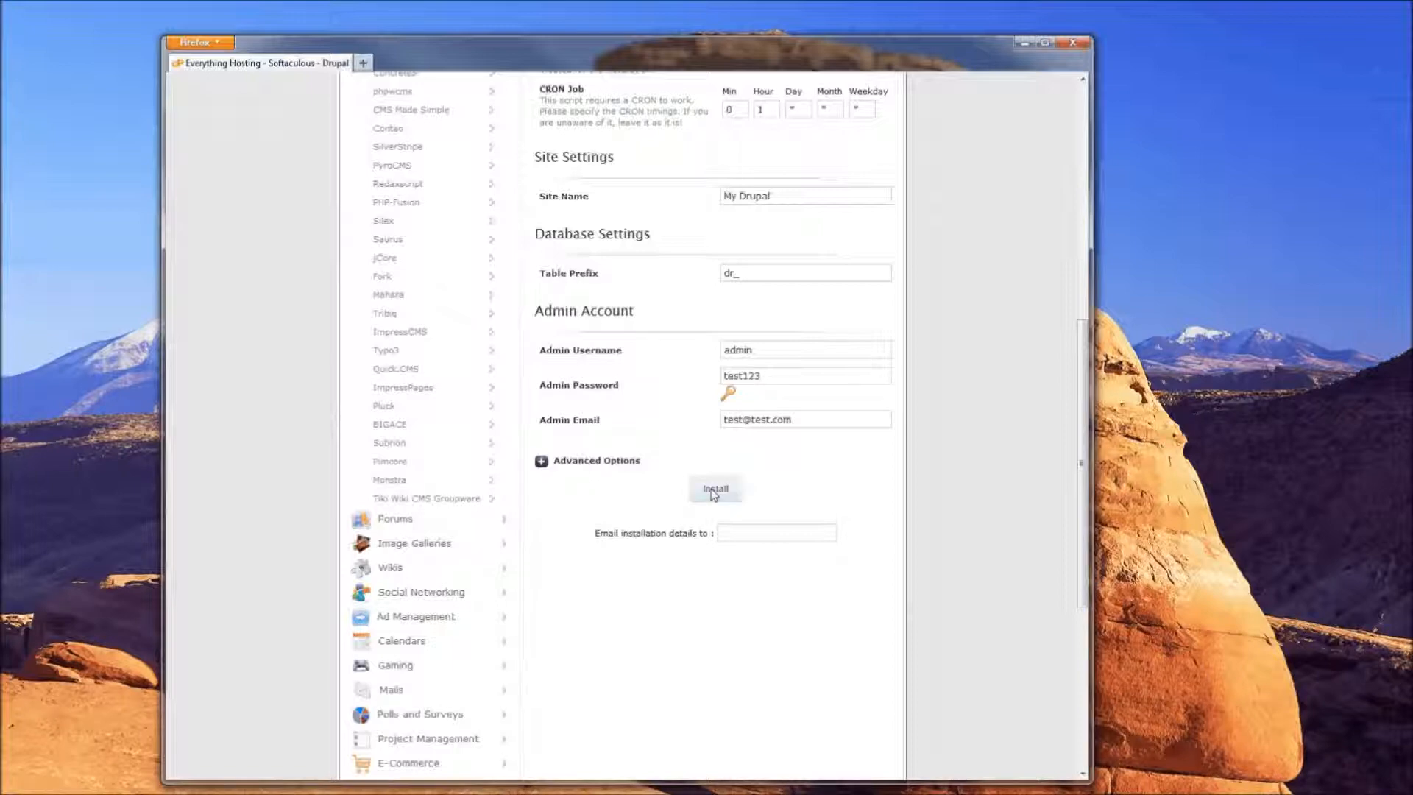
Point out the Email installation details option, then launch the Drupal installation
left_click_drag(596, 535, 712, 540)
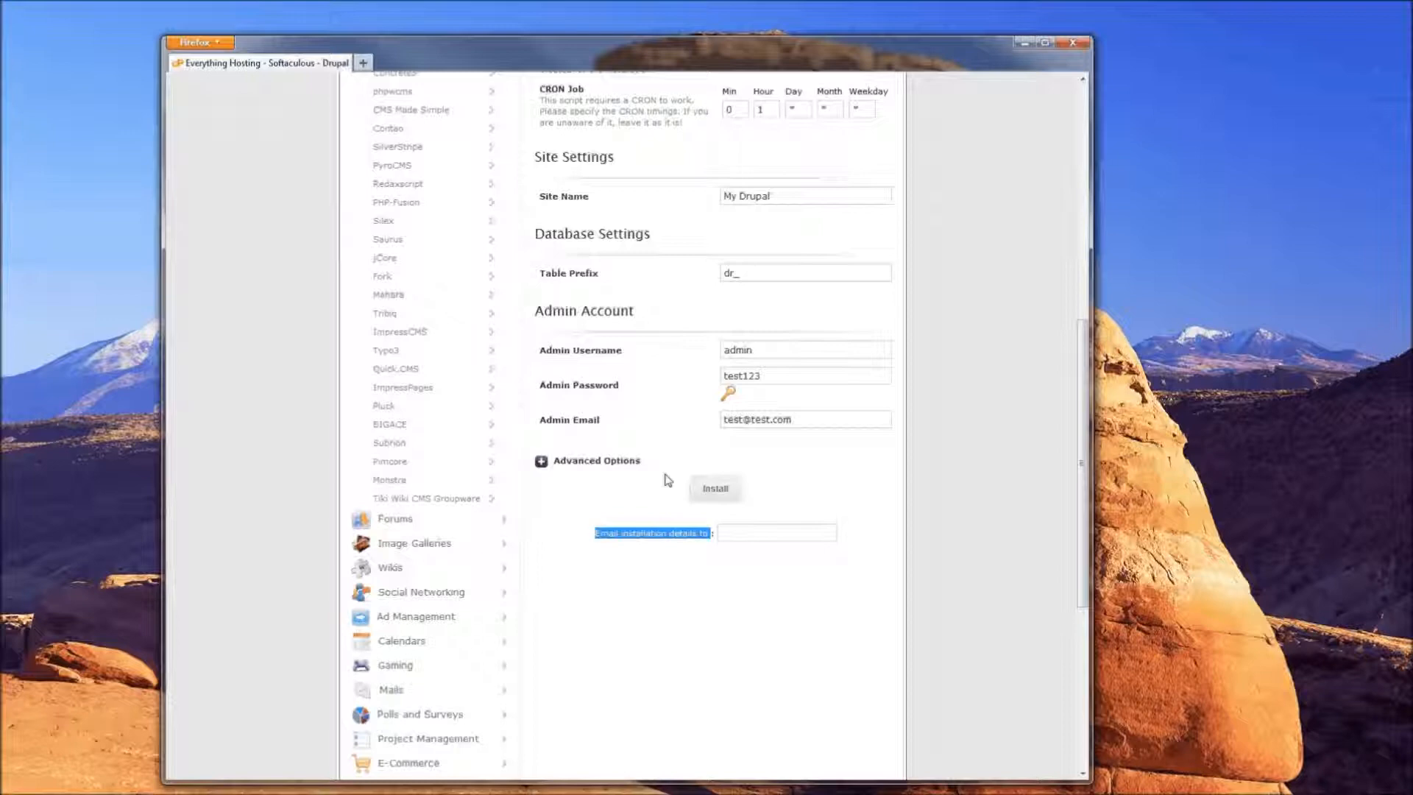
left_click(597, 537)
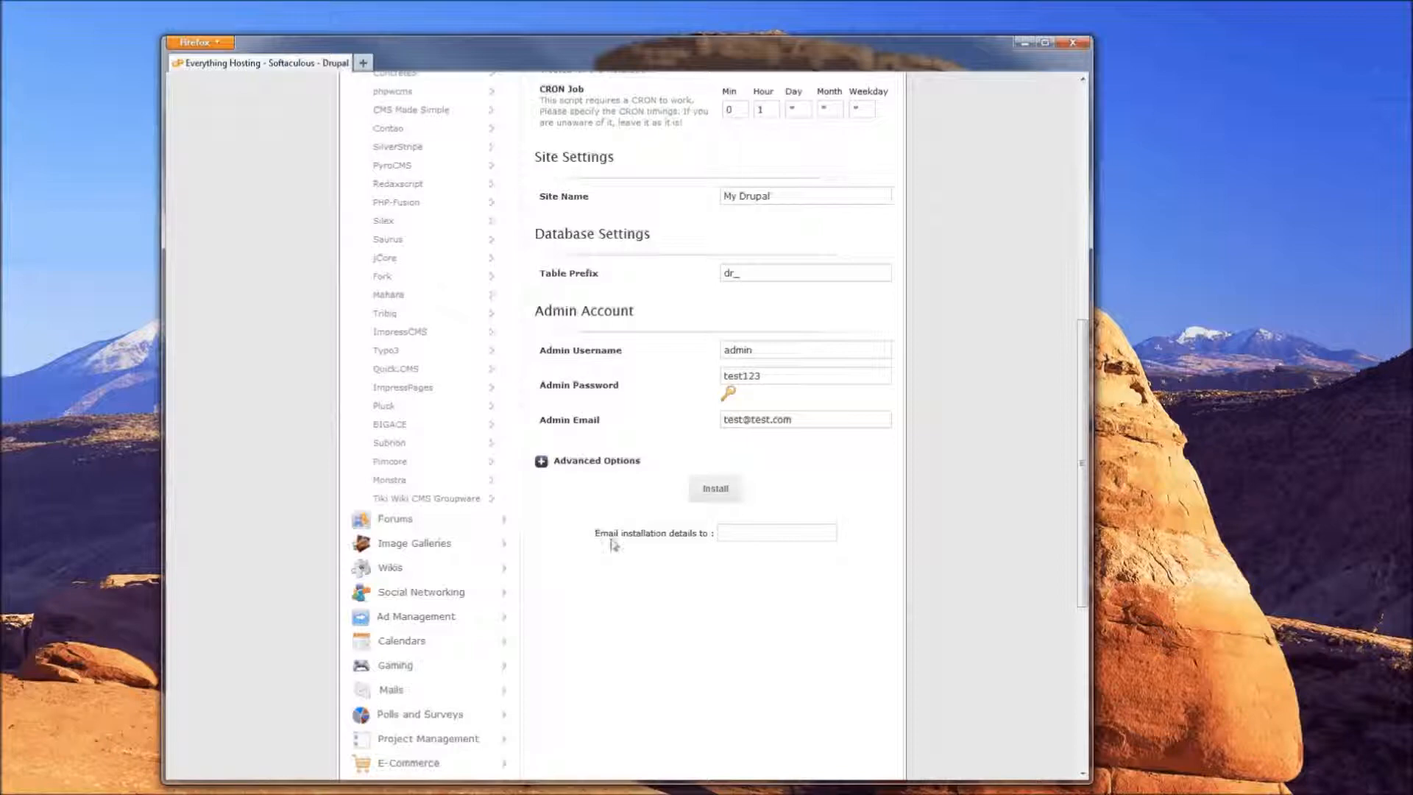
left_click(763, 538)
left_click(715, 490)
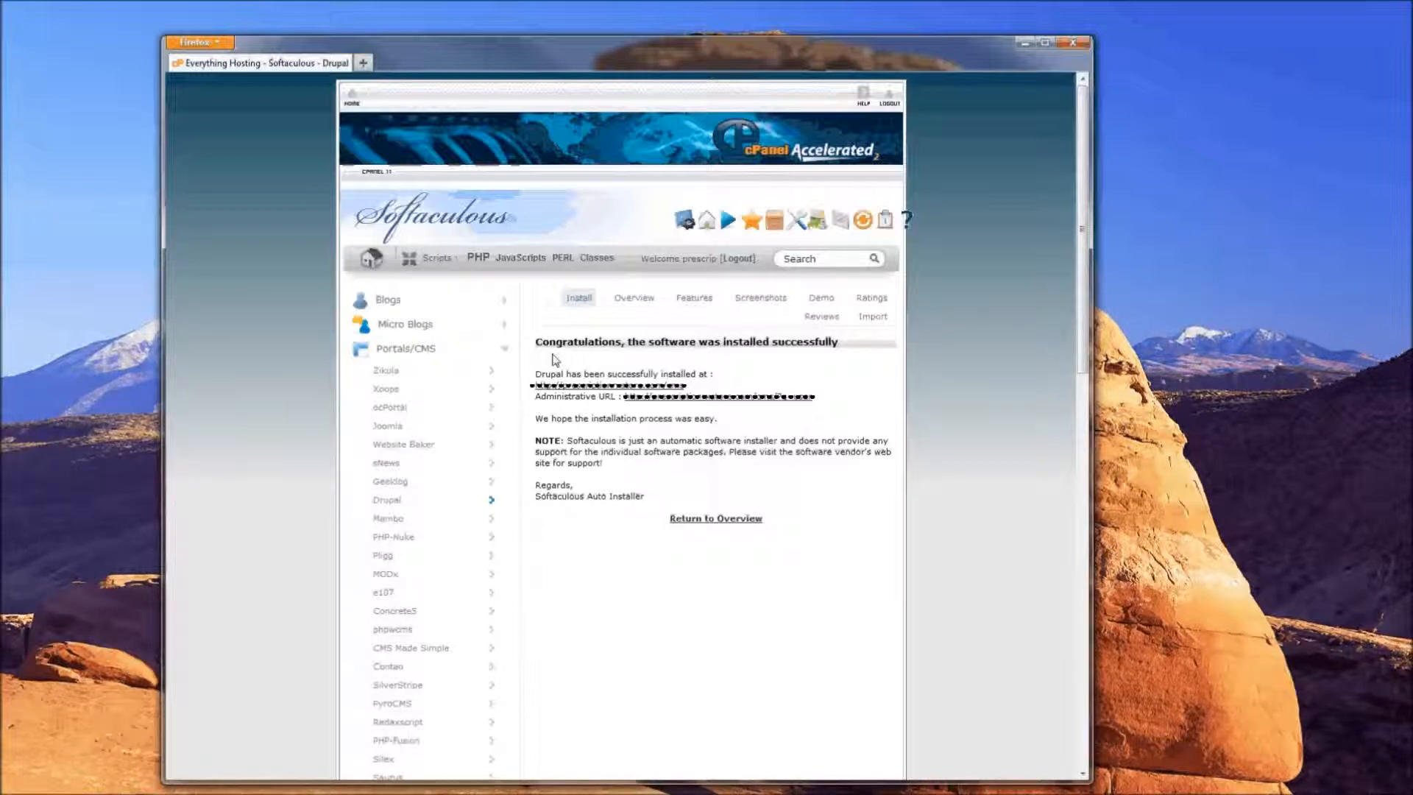
Highlight the Congratulations message confirming Drupal installed successfully
left_click_drag(538, 344, 851, 347)
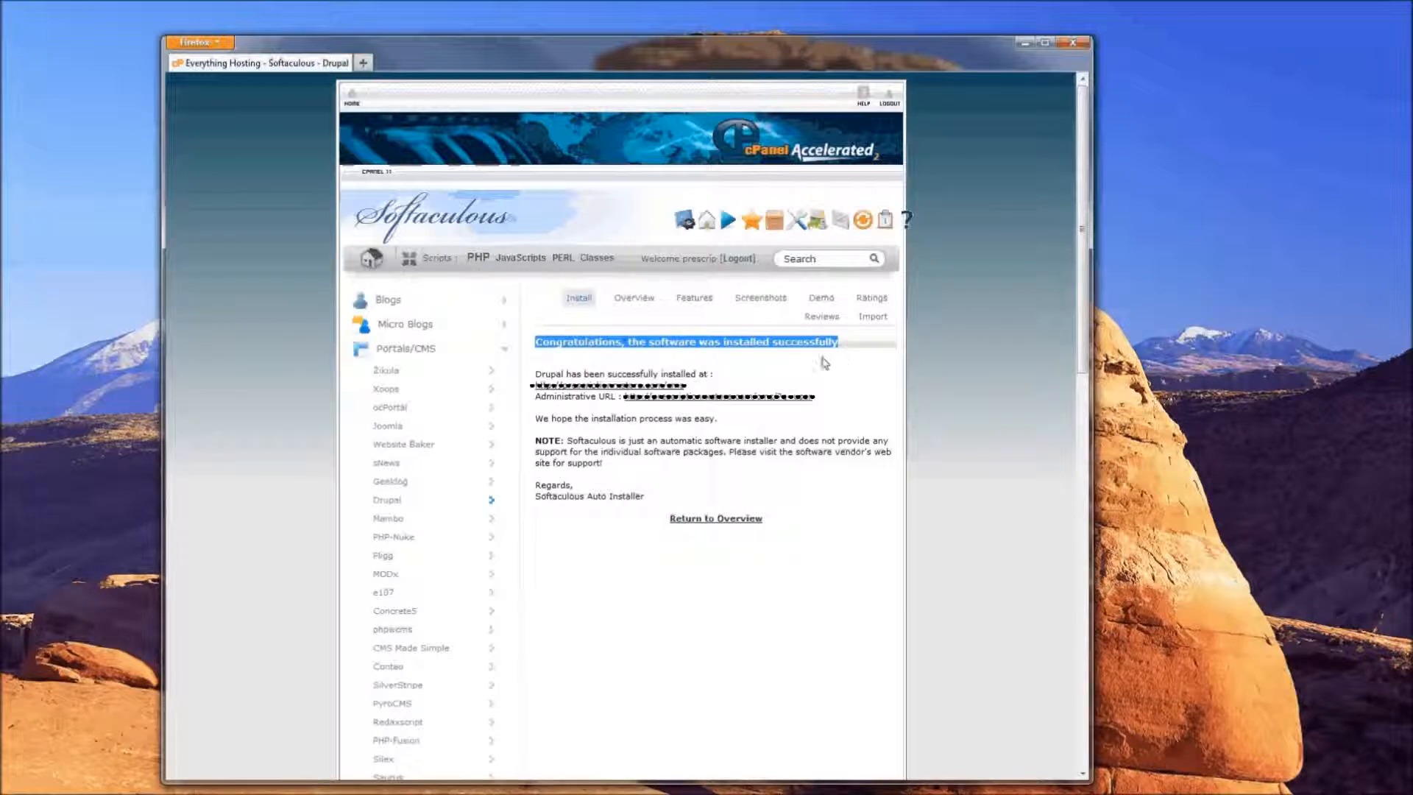